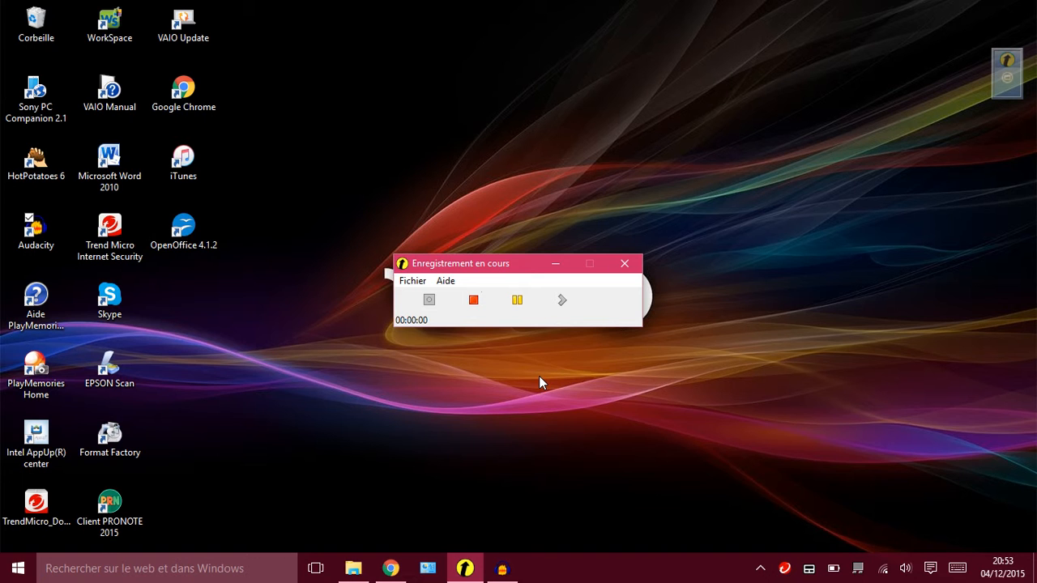
Switch to Chrome and preview the first seconds of "JT TF1 Les titres (musique de fond).mp3", clearing the address field.
click(554, 265)
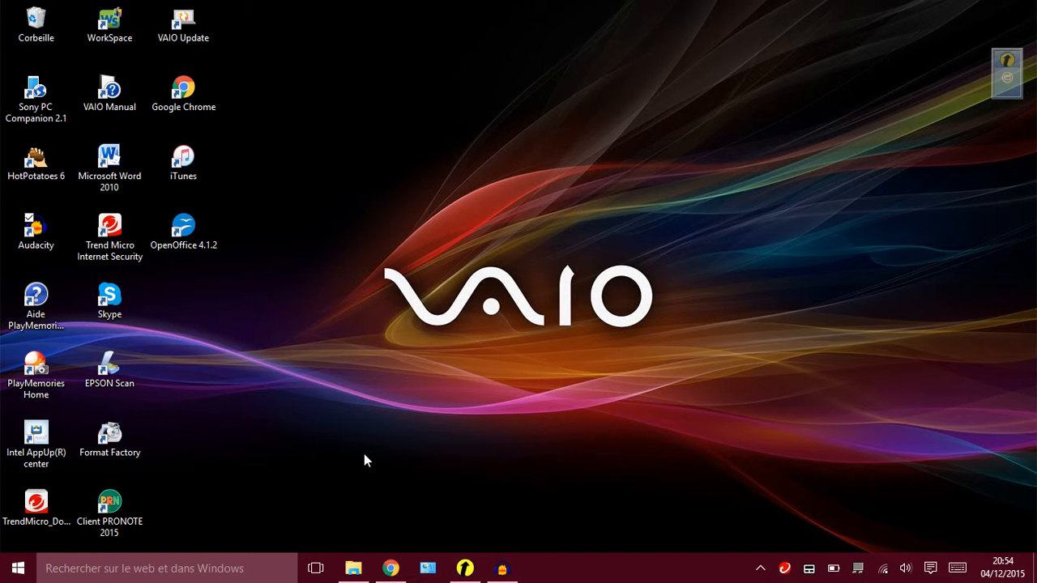
click(391, 569)
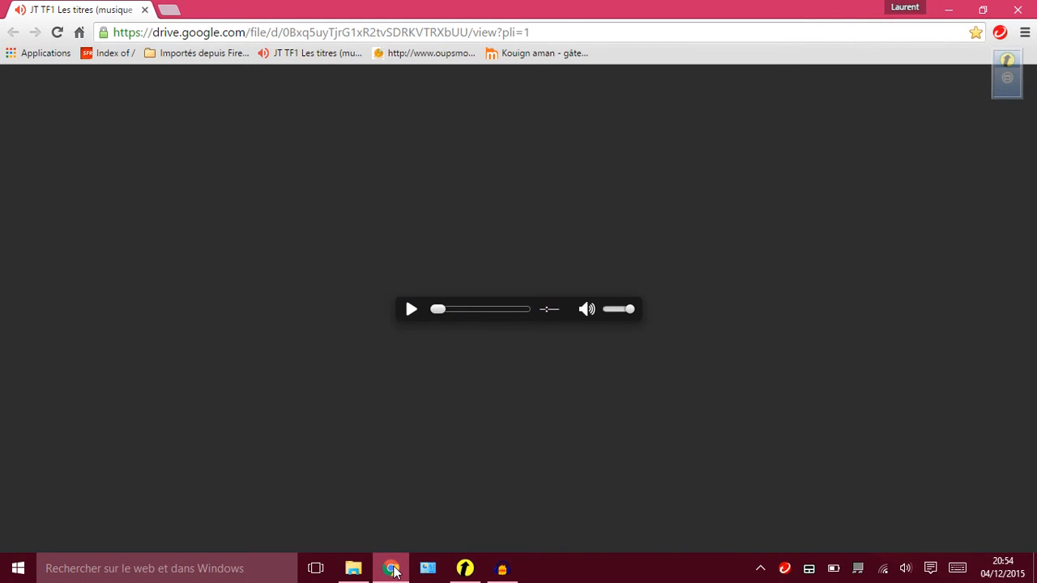
click(374, 33)
key(BackSpace)
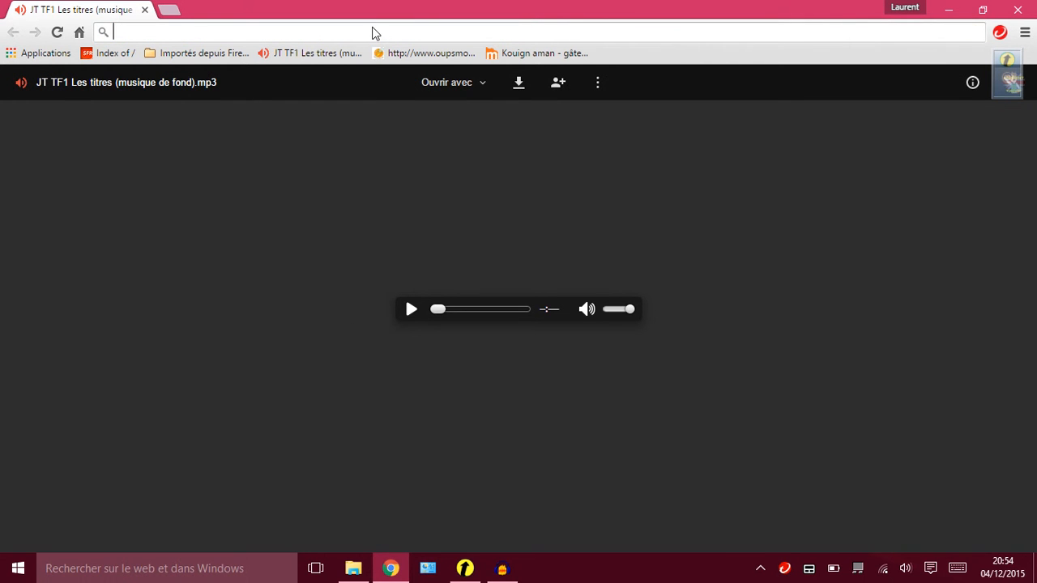
click(412, 311)
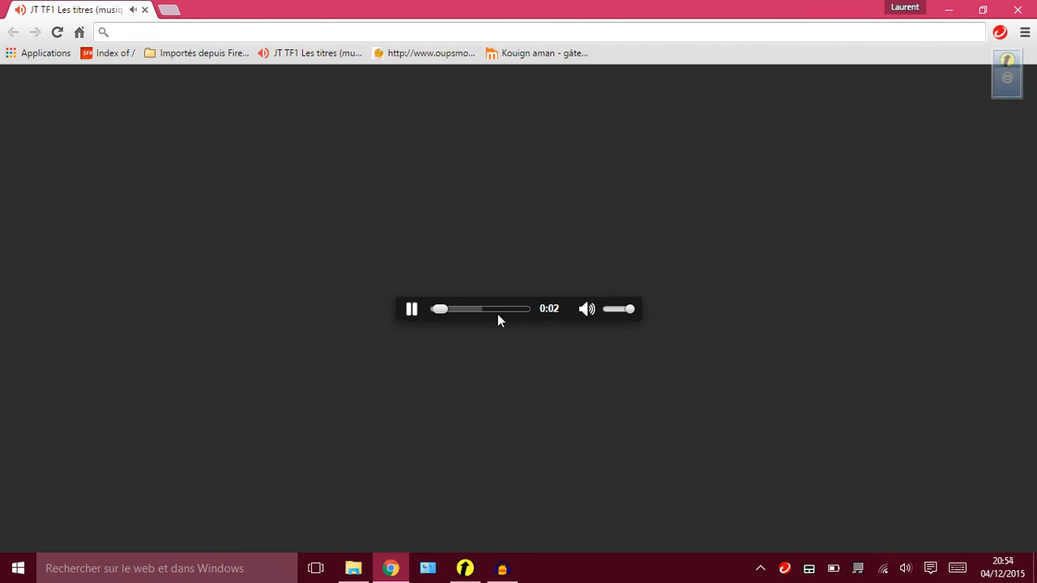
click(412, 309)
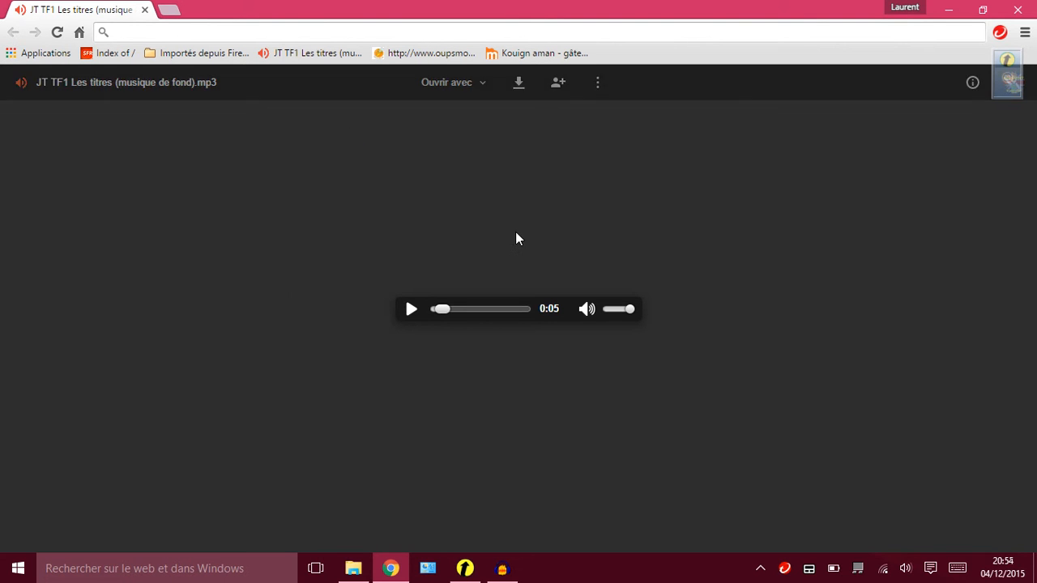
Download "JT TF1 Les titres (musique de fond).mp3" and show the downloaded file in its folder.
click(519, 85)
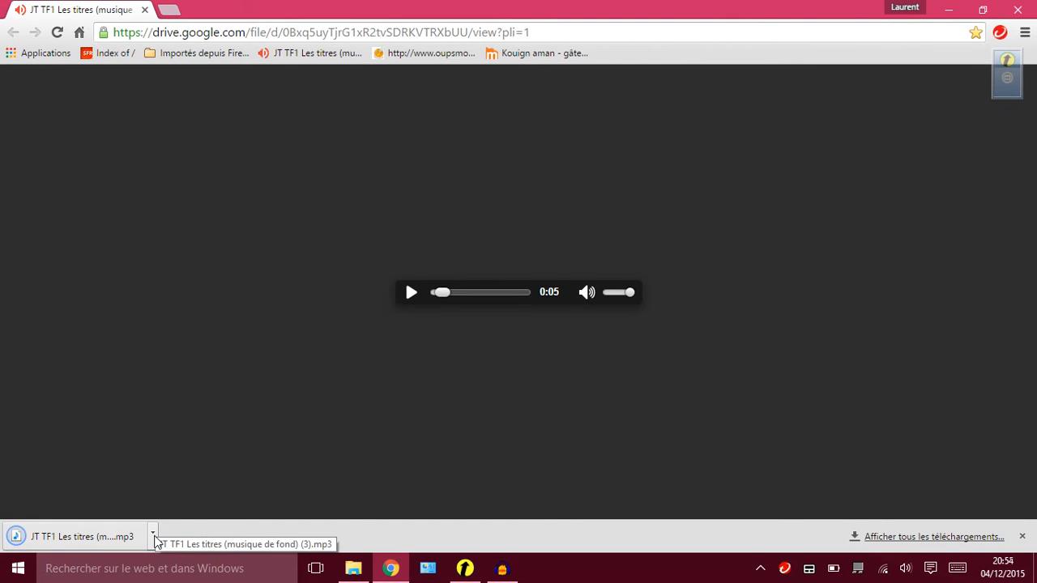
click(154, 537)
click(179, 490)
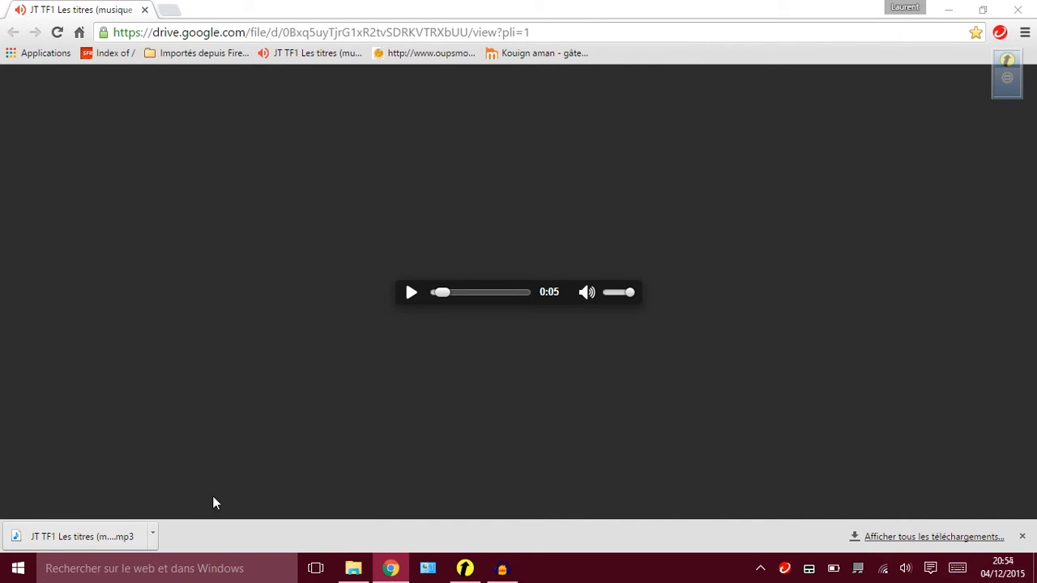
click(153, 536)
click(193, 483)
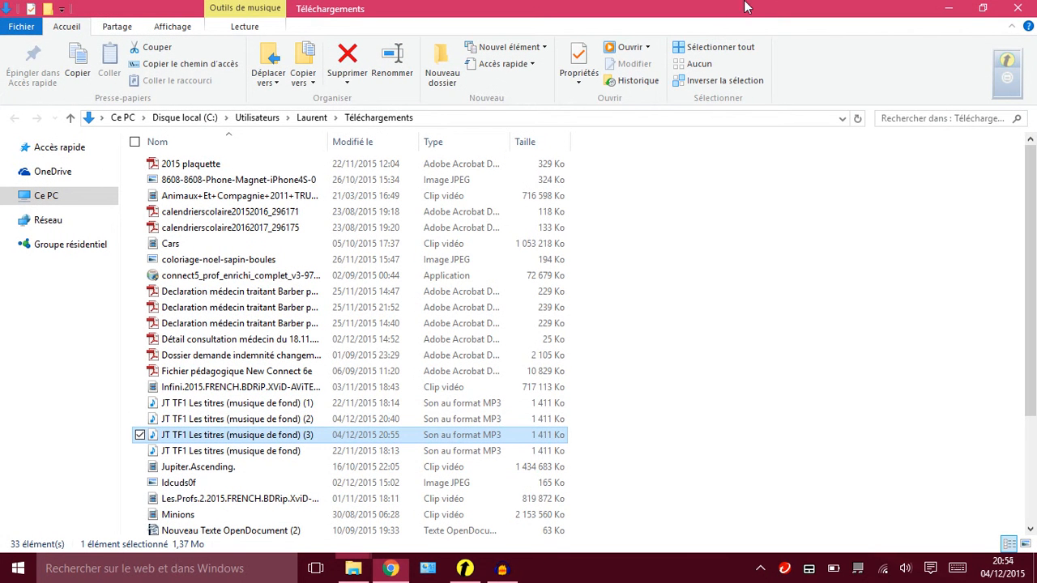
Minimize the downloads folder and the browser, and dismiss the InternetSecurity monthly report.
click(950, 7)
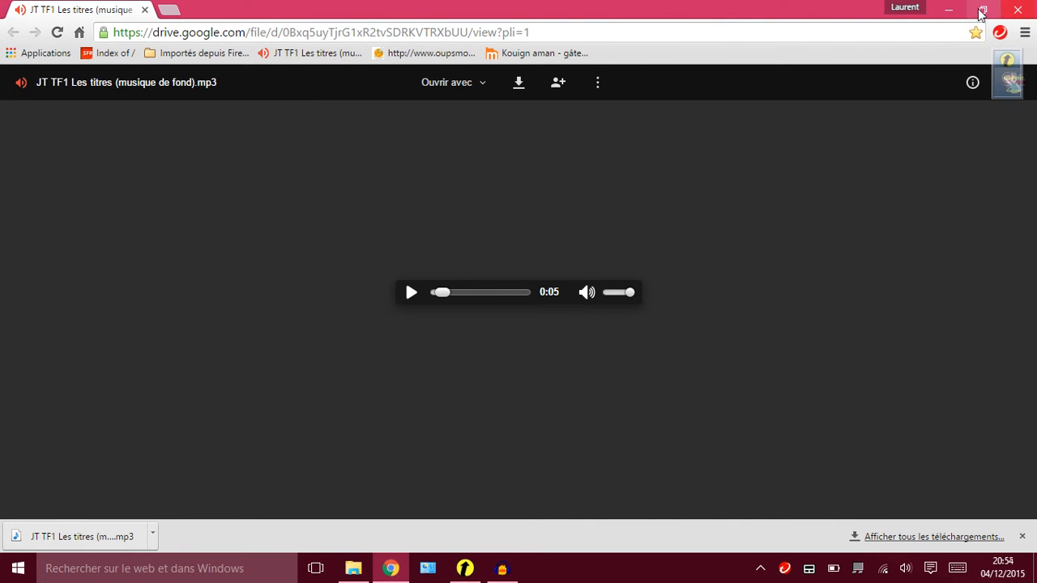
click(949, 10)
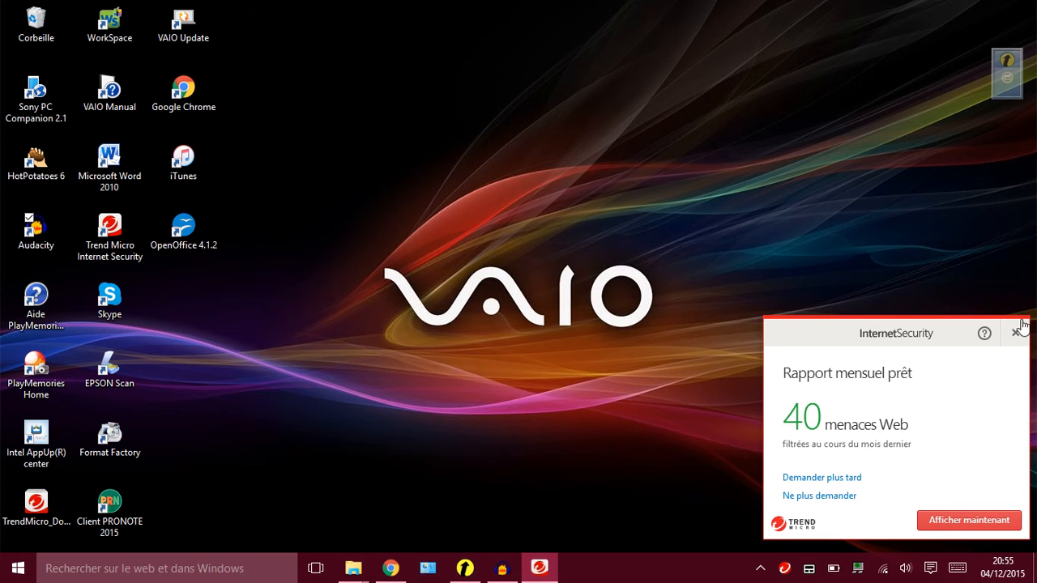
click(1014, 333)
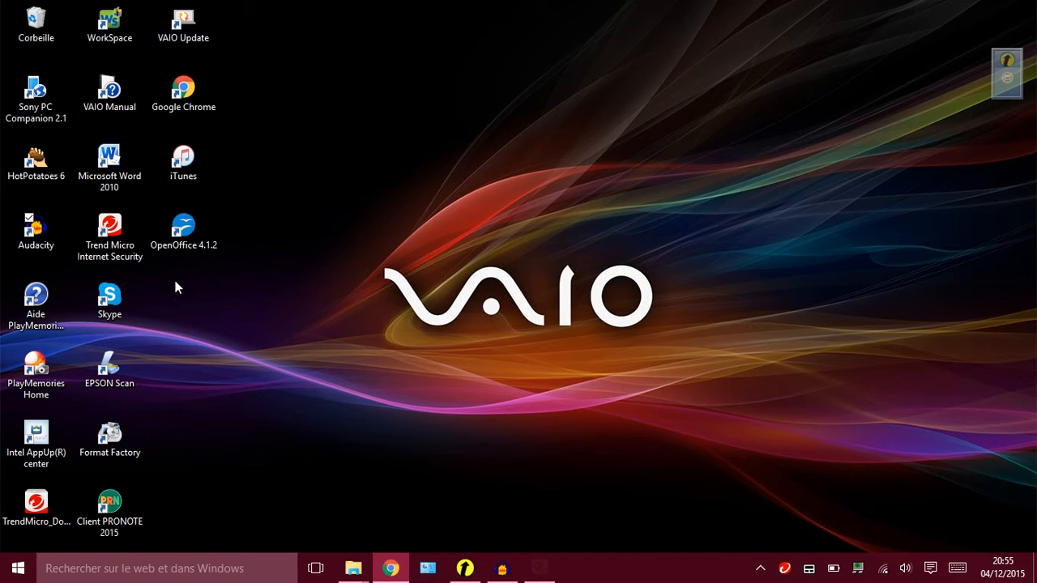
Switch to Audacity and remove both existing audio tracks from the project.
double_click(48, 249)
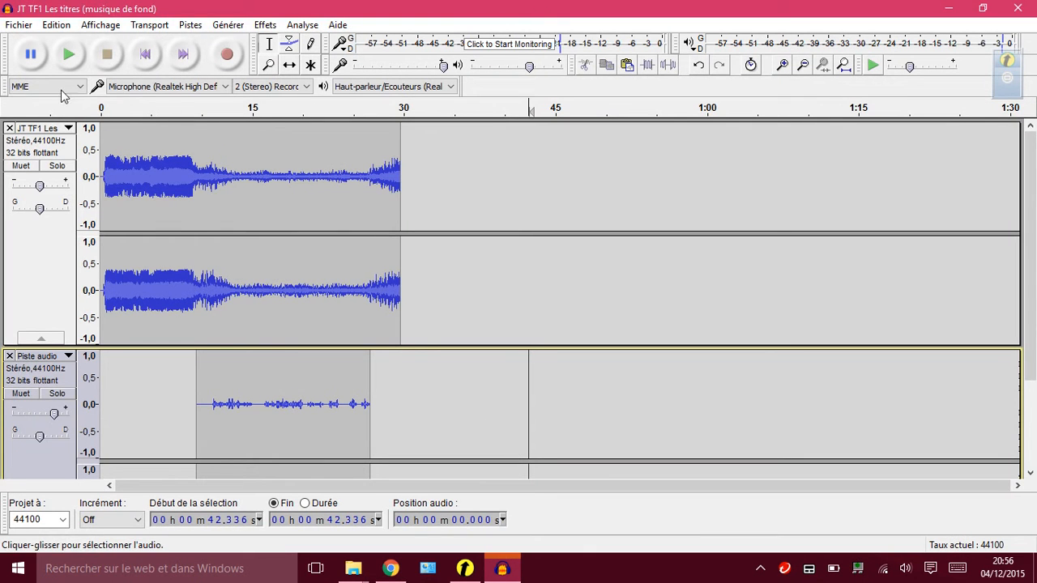
click(9, 129)
click(9, 128)
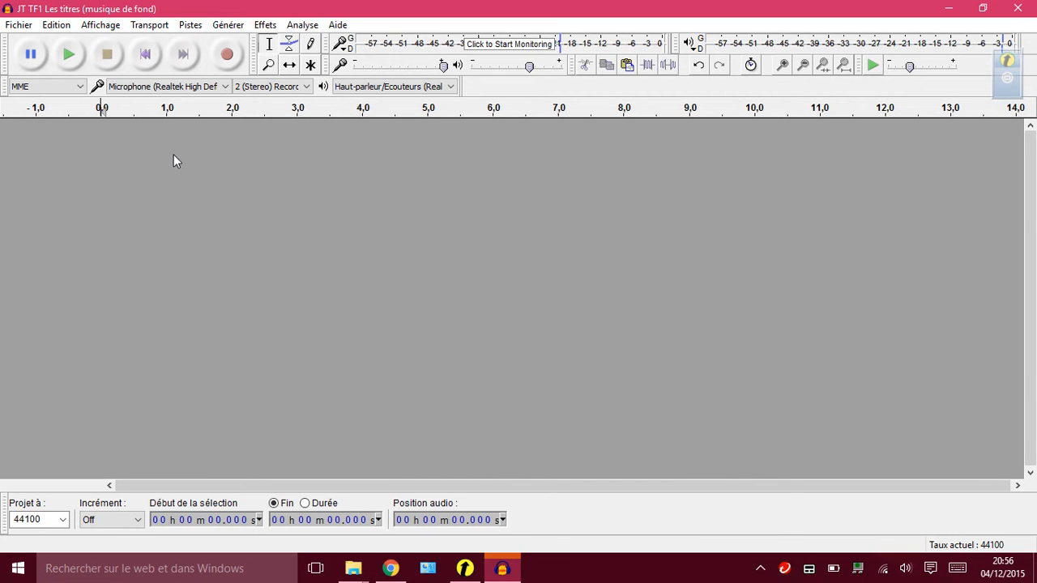
Open the "JT TF1 Les titres" audio file from the Musique folder.
click(18, 25)
click(37, 57)
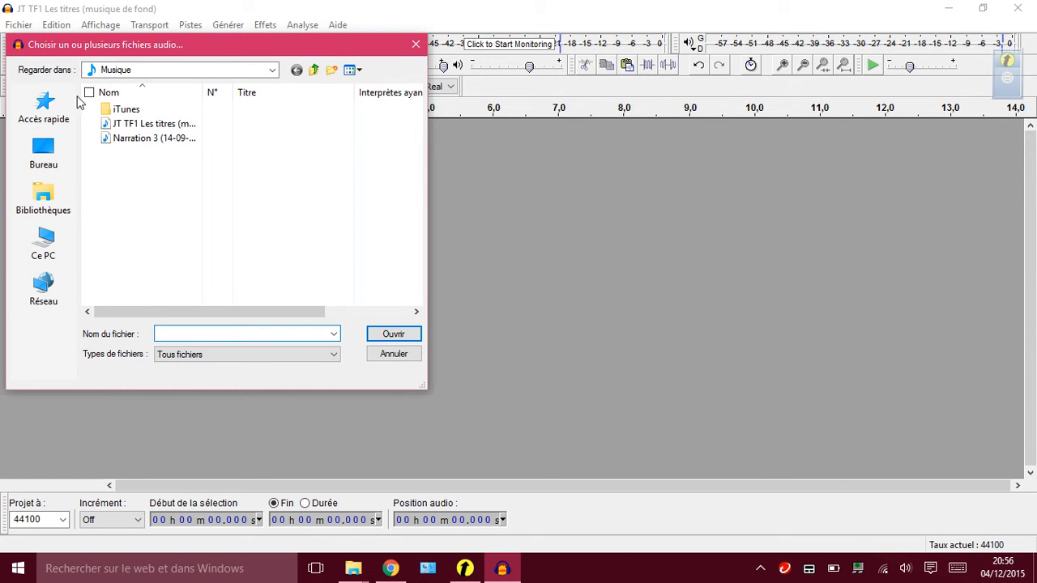
double_click(150, 127)
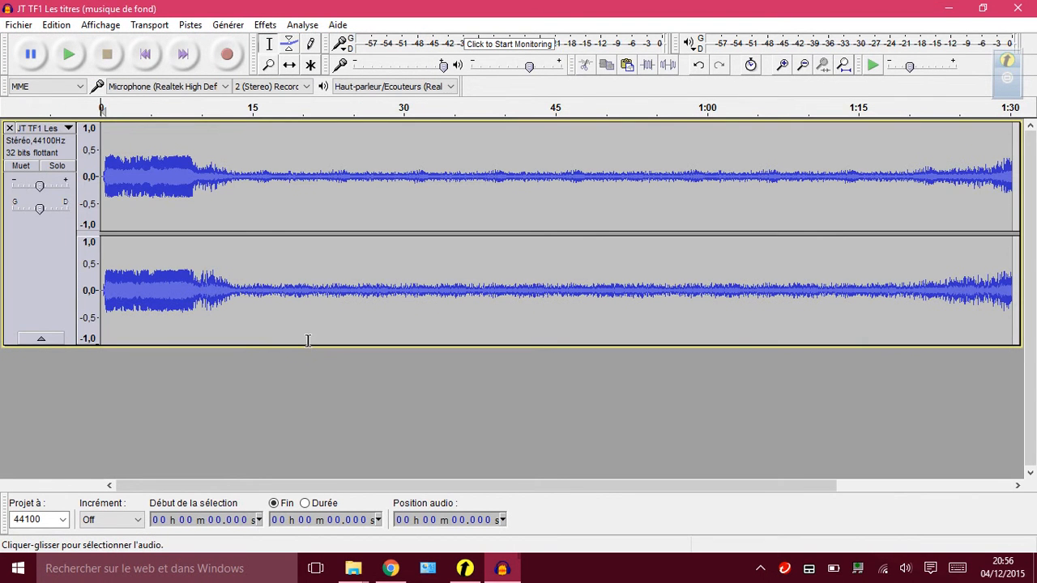
Cut the section of the music track from about 30.1 s to about 1 min 15 s.
drag(600, 486, 574, 502)
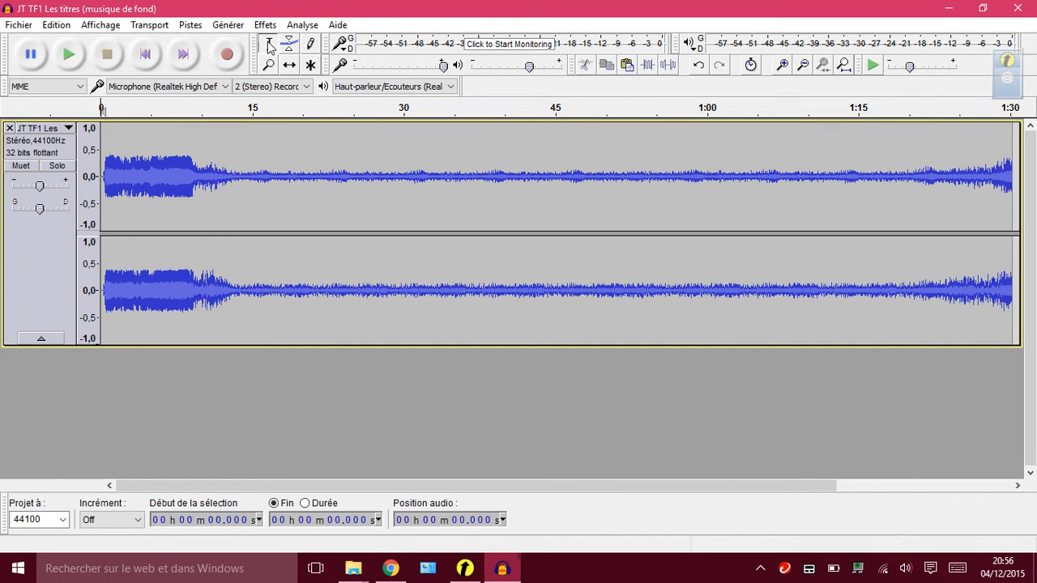
click(404, 132)
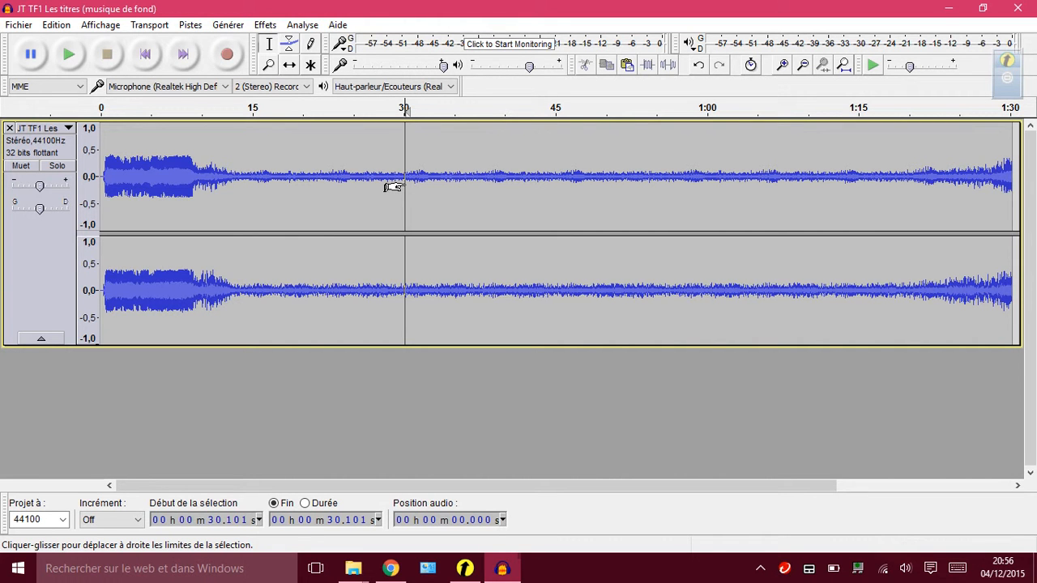
mouse_move(387, 187)
mouse_down()
mouse_move(493, 192)
mouse_move(740, 159)
mouse_move(848, 161)
mouse_up()
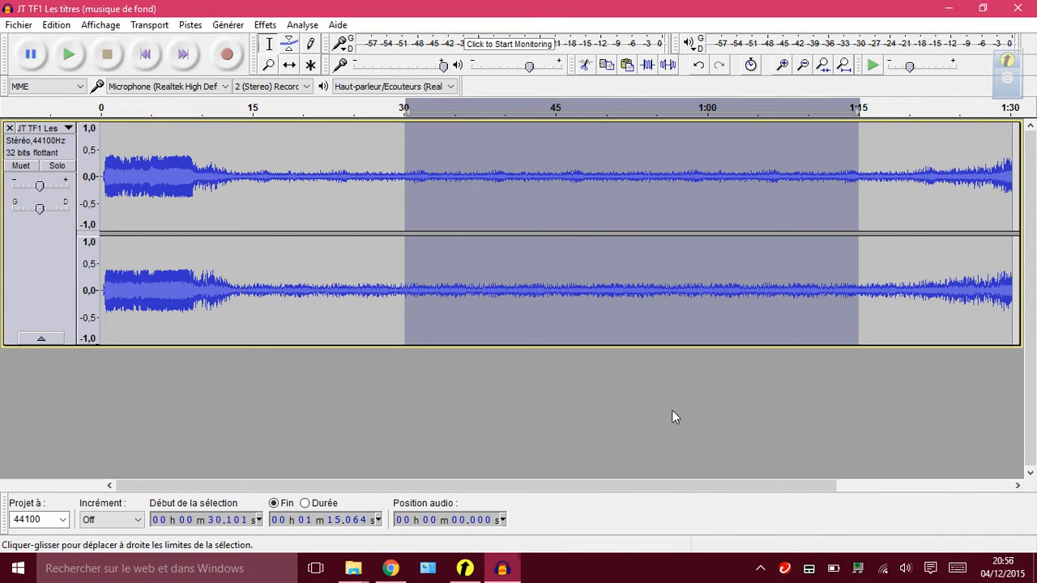
click(586, 64)
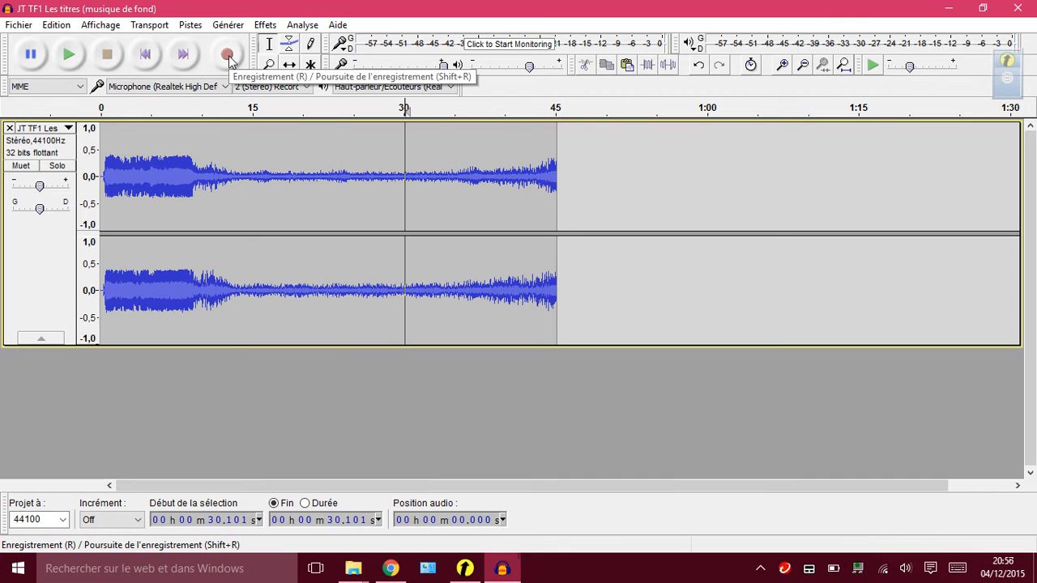
Record a voice track about 21 s long over the music, starting at about 11 s.
click(211, 193)
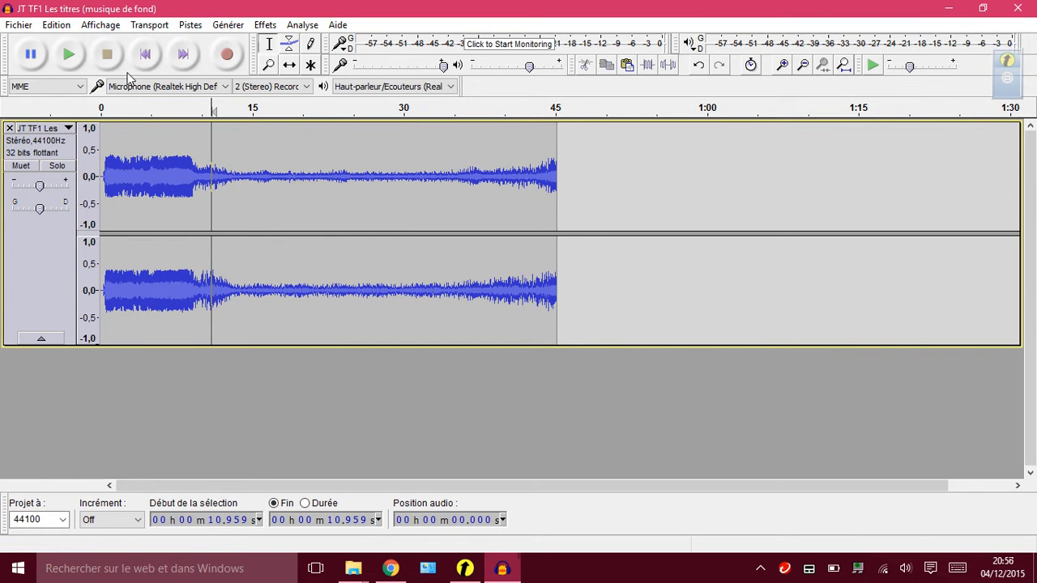
click(221, 63)
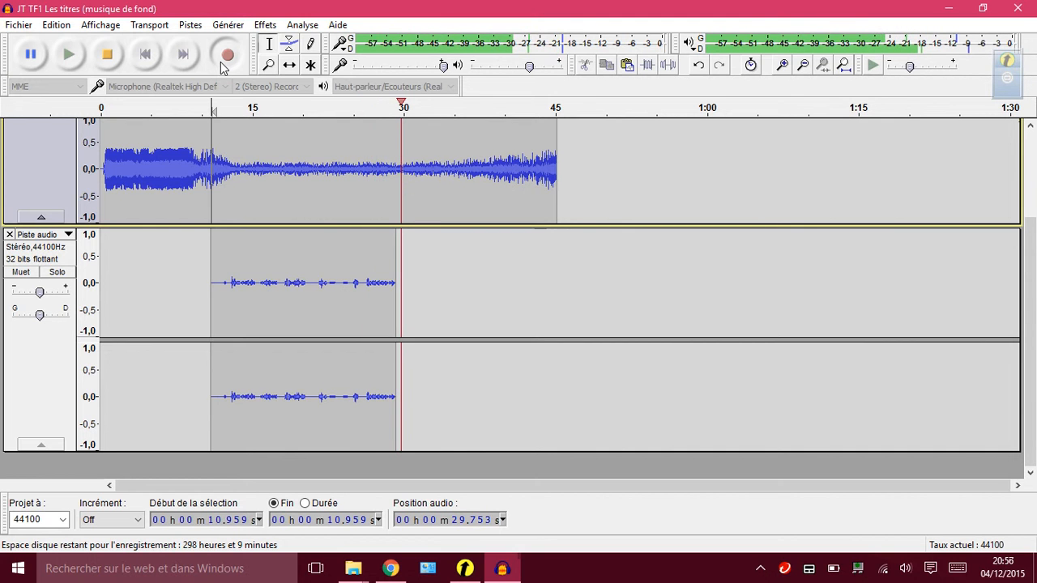
click(117, 64)
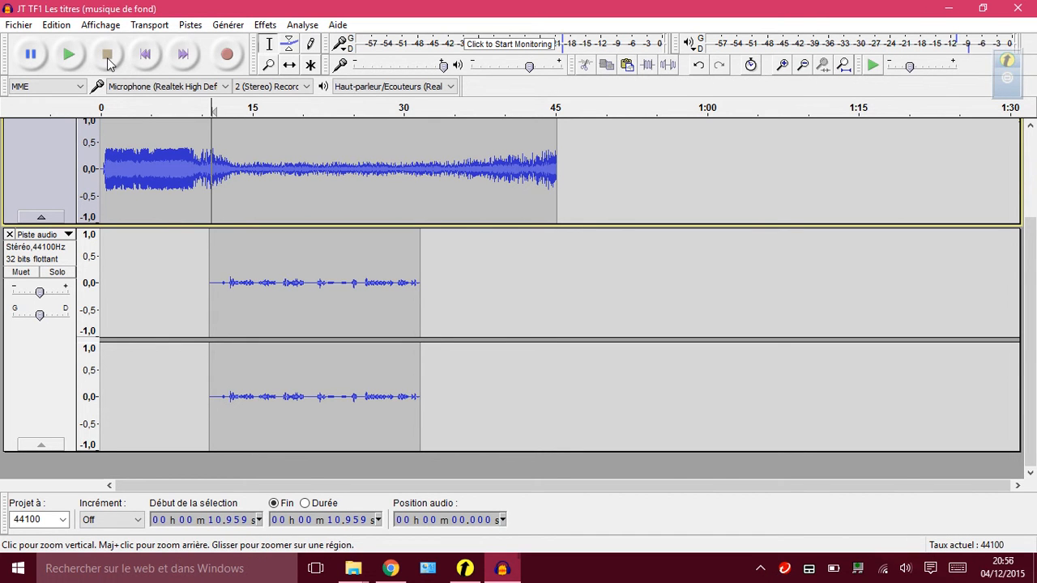
Play the music and voice together from the start to about 15 s, lowering the playback volume while listening.
click(148, 65)
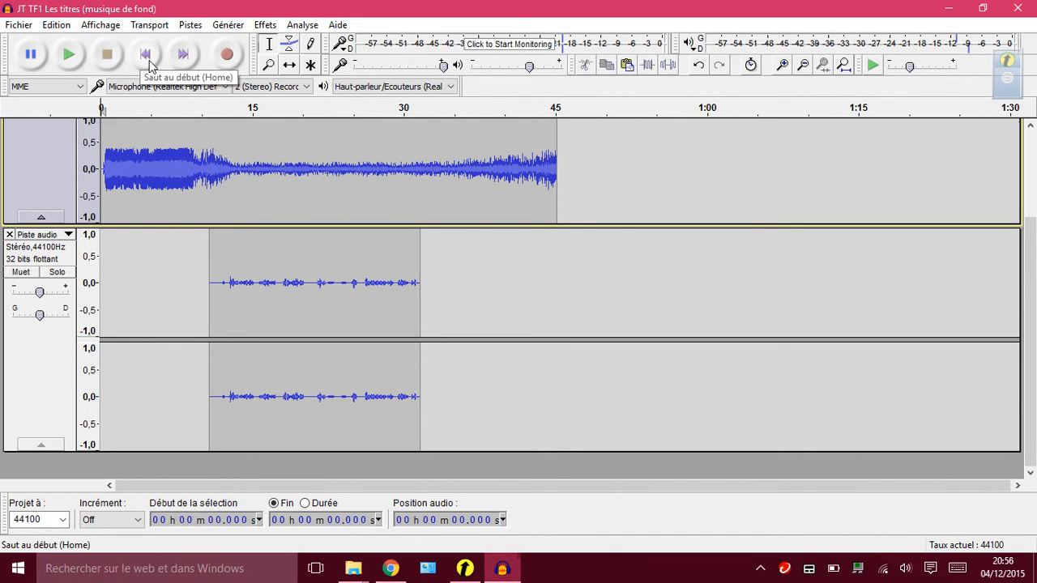
click(70, 55)
drag(1034, 276, 1034, 234)
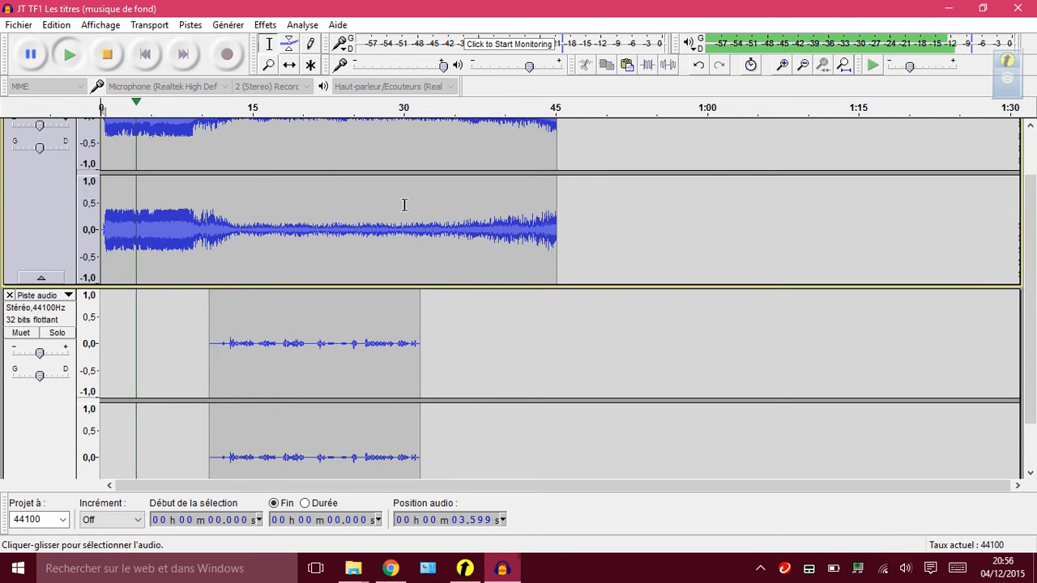
key(XF86AudioLowerVolume)
key(XF86AudioLowerVolume)
key(XF86AudioLowerVolume)
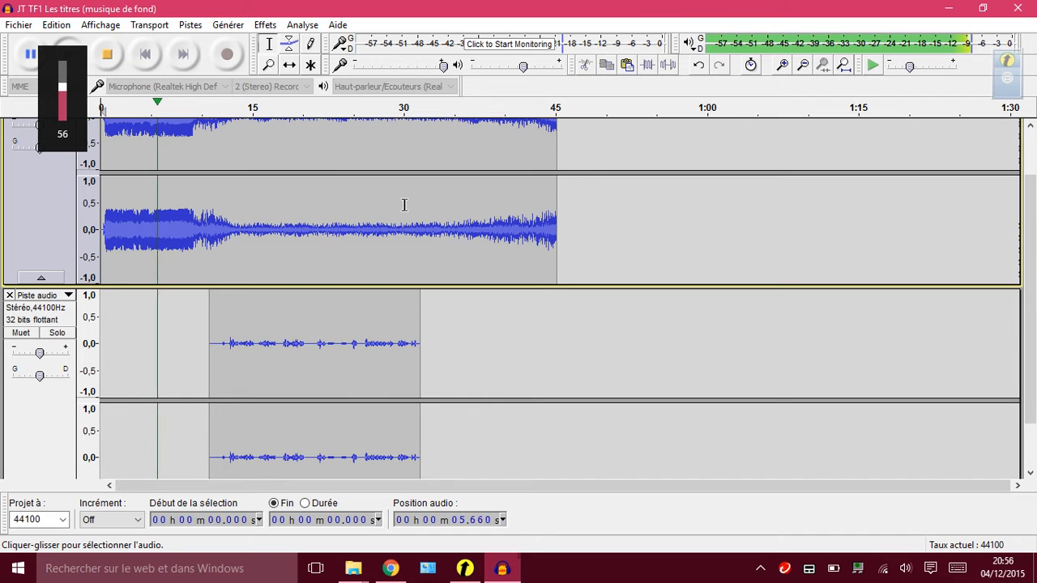
key(XF86AudioLowerVolume)
key(XF86AudioLowerVolume)
key(XF86AudioLowerVolume)
key(XF86AudioLowerVolume)
key(XF86AudioLowerVolume)
key(XF86AudioLowerVolume)
key(XF86AudioLowerVolume)
key(XF86AudioLowerVolume)
key(XF86AudioLowerVolume)
key(XF86AudioLowerVolume)
key(XF86AudioLowerVolume)
key(XF86AudioLowerVolume)
key(XF86AudioLowerVolume)
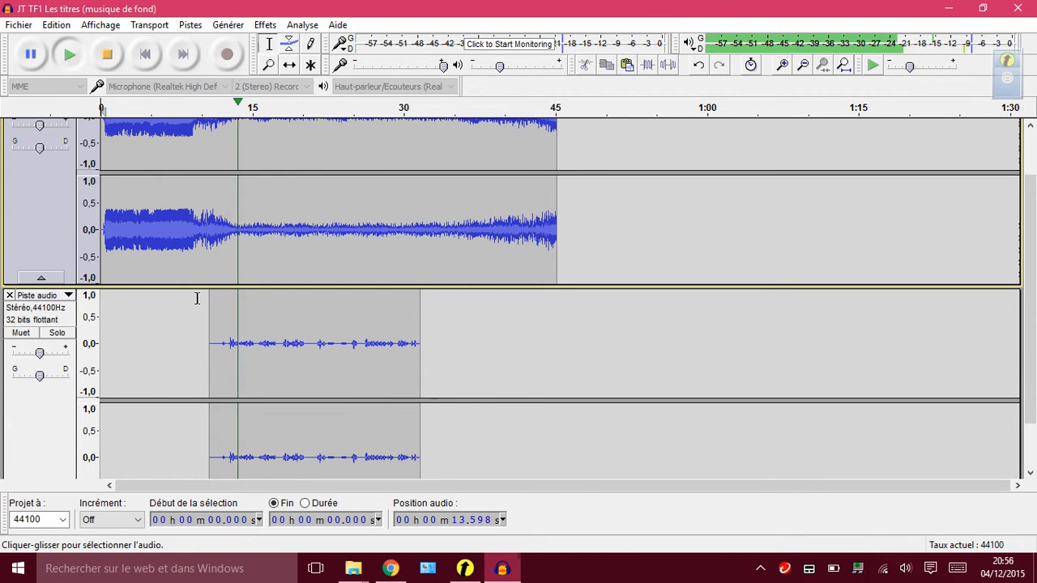
click(107, 55)
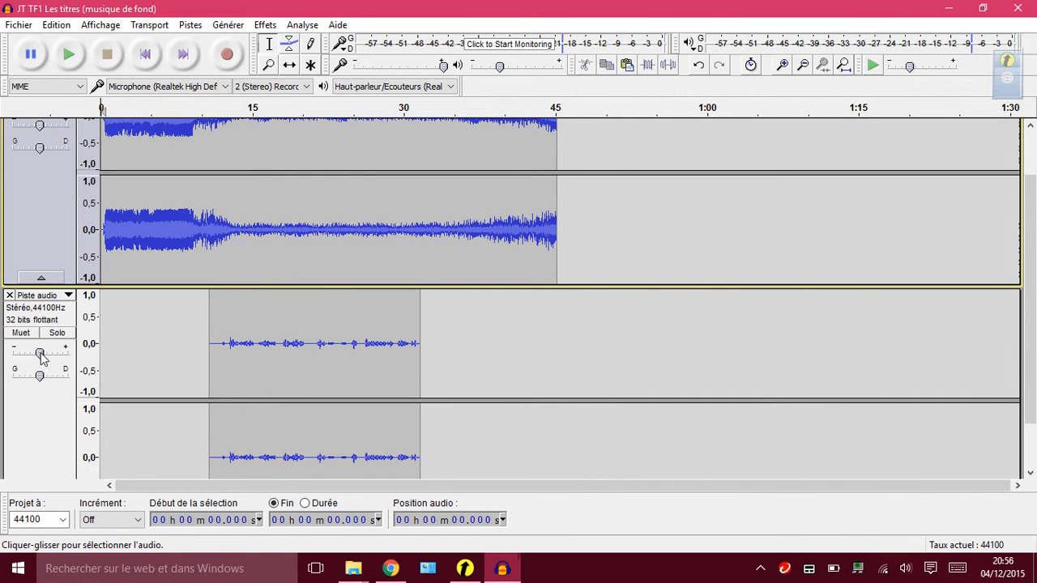
Raise the gain of the recorded voice track to its maximum.
mouse_move(43, 358)
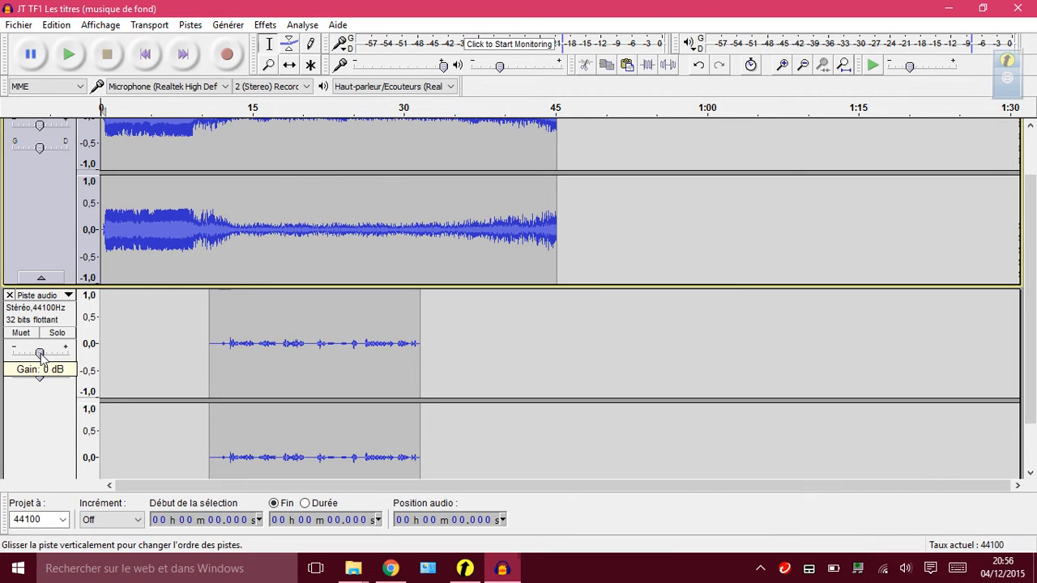
drag(45, 354, 107, 348)
scroll(107, 348, down, 1)
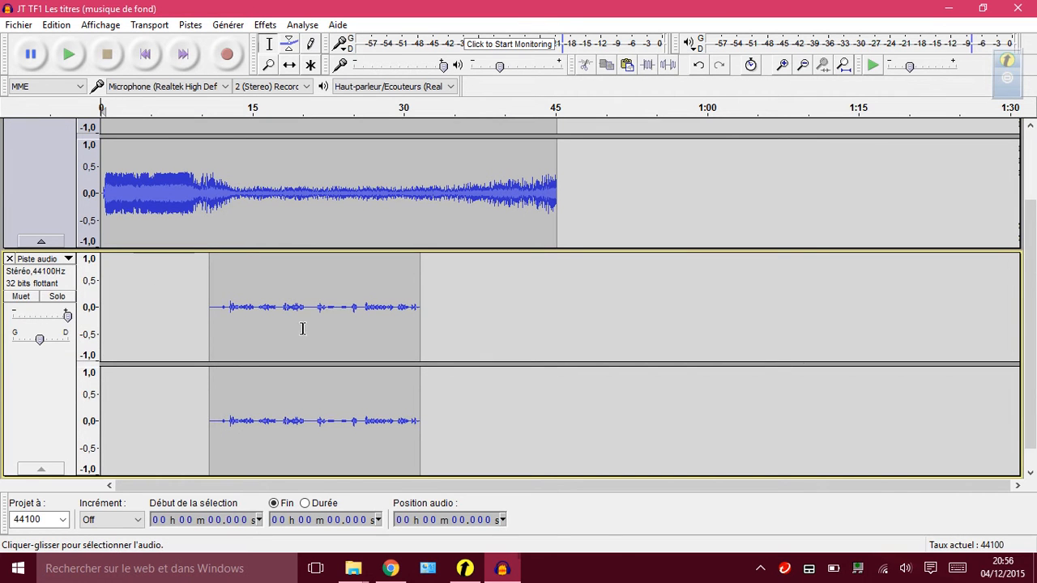
Shift the voice clip in time with the Time Shift tool so that it starts at about 12.3 s.
scroll(1035, 214, up, 2)
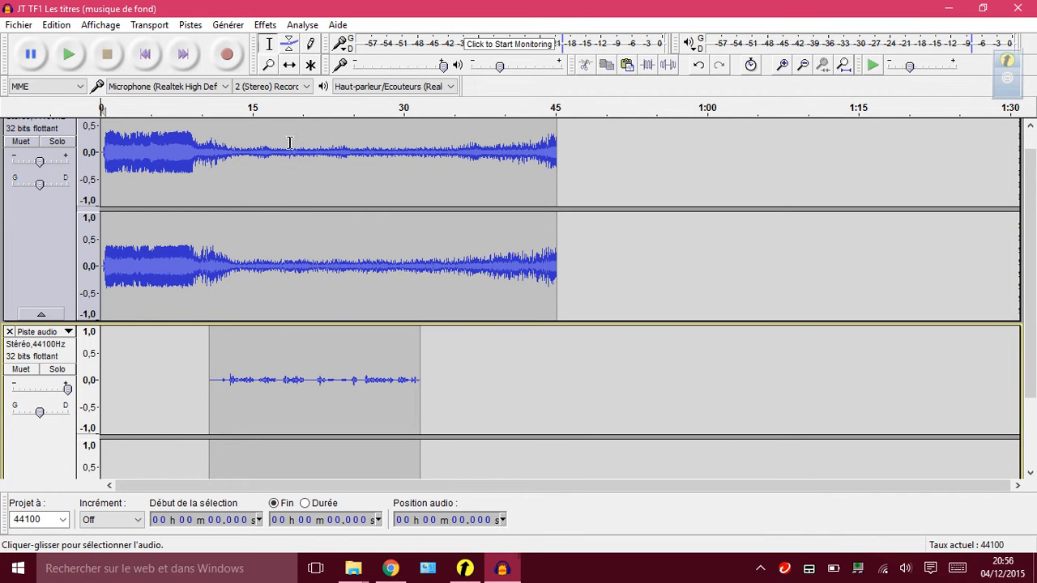
click(289, 67)
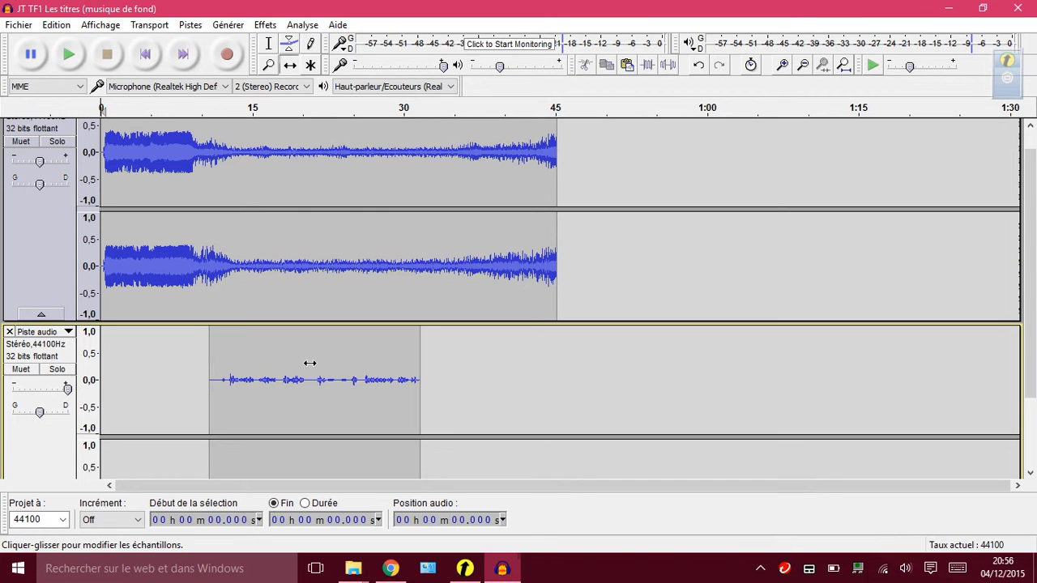
mouse_move(327, 365)
mouse_down()
mouse_move(317, 364)
mouse_move(344, 362)
mouse_up()
Cut the silent beginning of the voice clip, from about 12.3 s to about 14.4 s.
scroll(343, 361, down, 2)
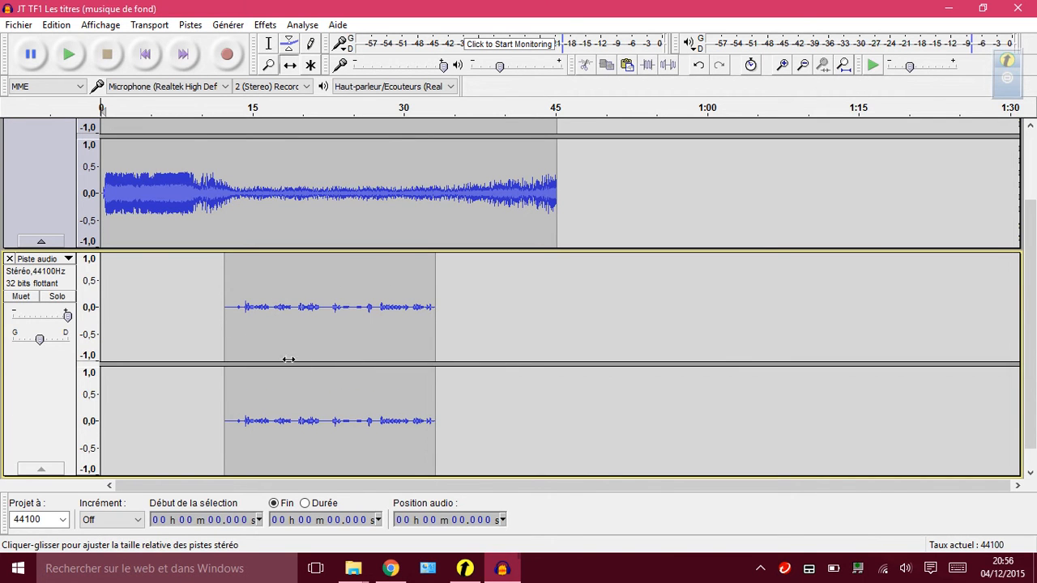
click(269, 44)
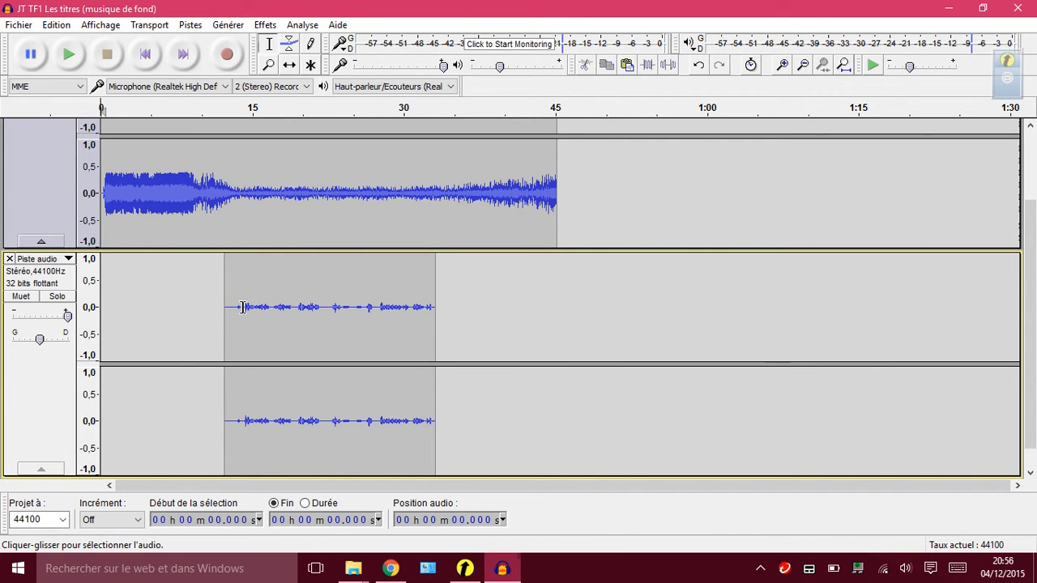
click(243, 308)
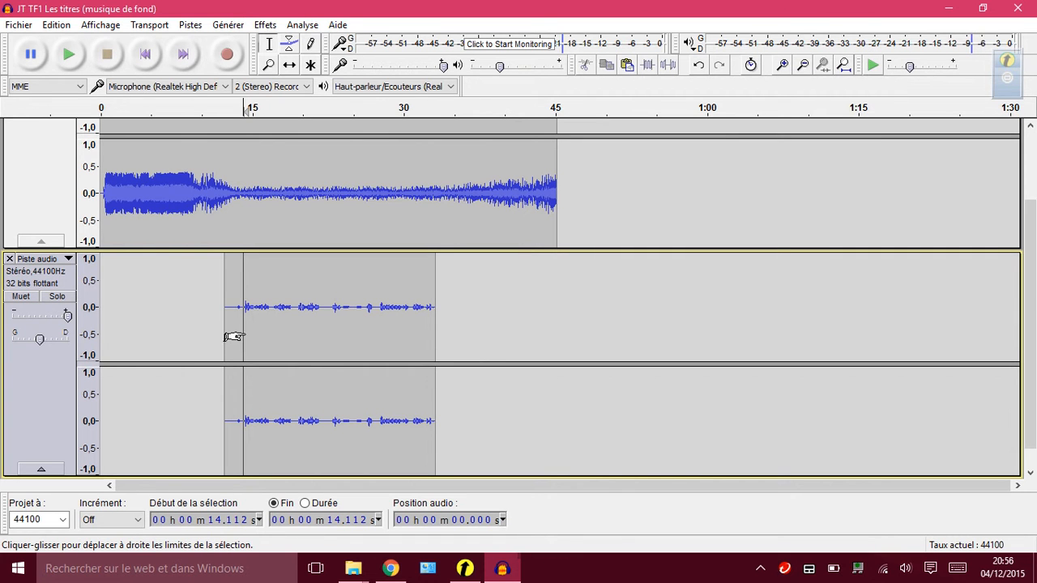
drag(246, 340, 226, 341)
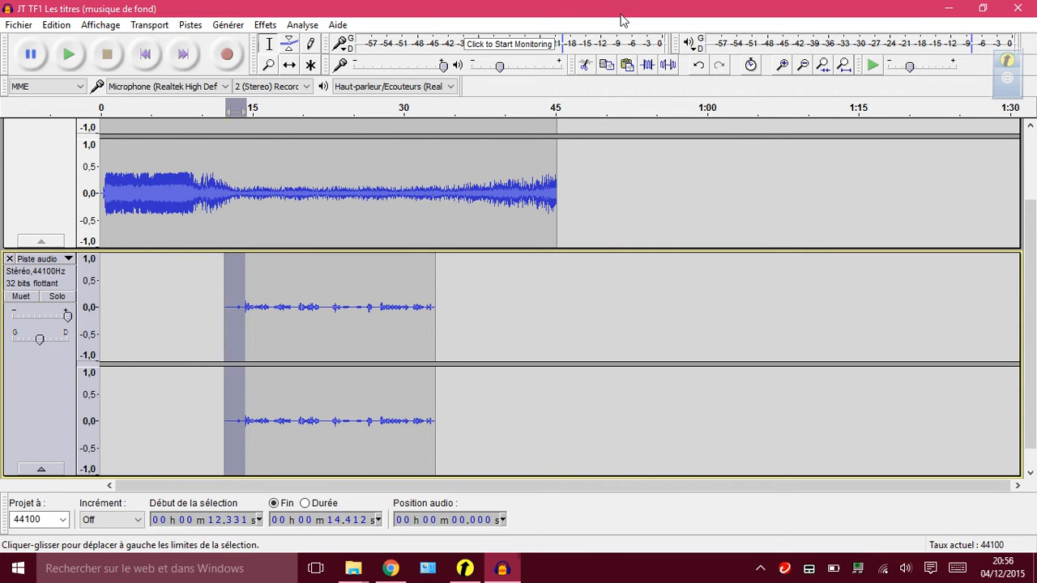
click(583, 67)
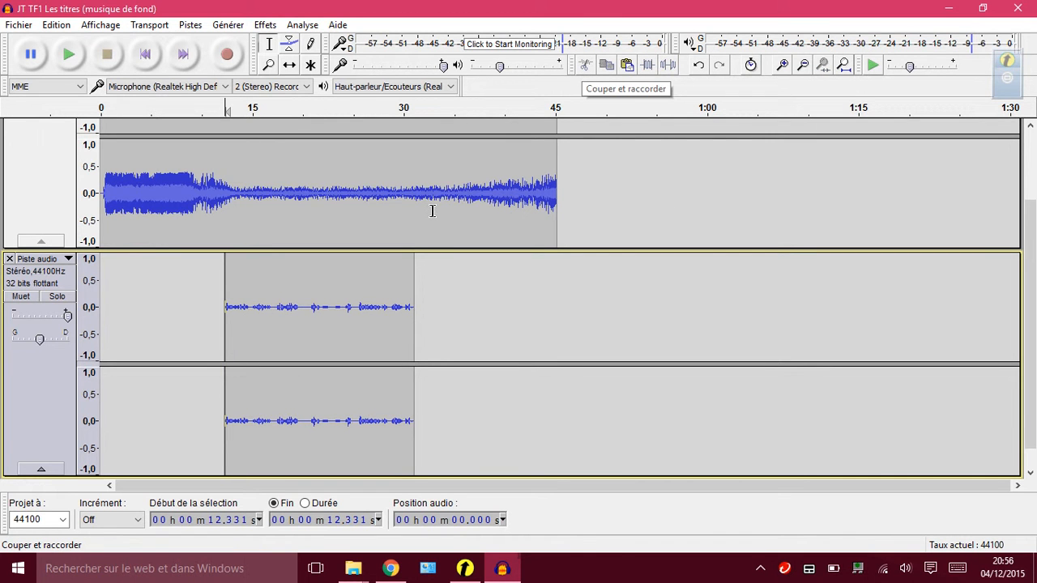
Play the mix from the start to about 21 s, lowering the voice track's gain slightly below maximum while listening.
click(145, 54)
click(69, 57)
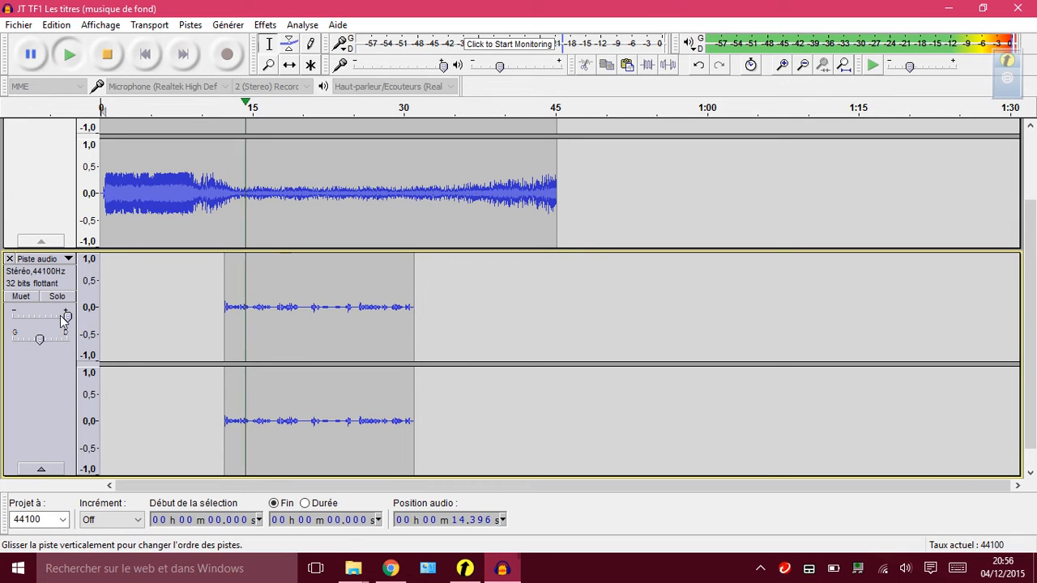
mouse_move(68, 318)
mouse_down()
mouse_move(44, 322)
mouse_move(57, 318)
mouse_up()
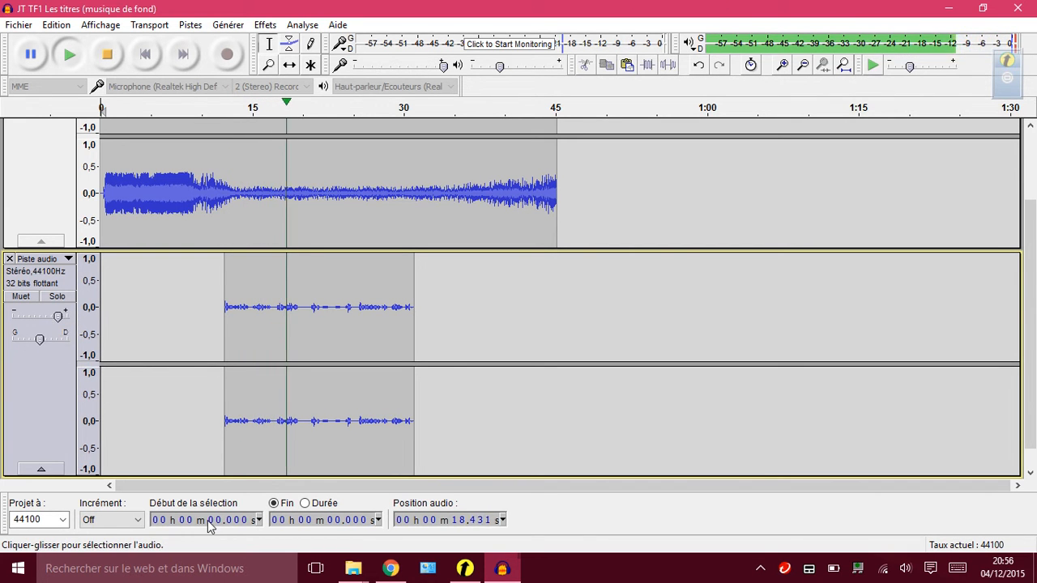
click(111, 65)
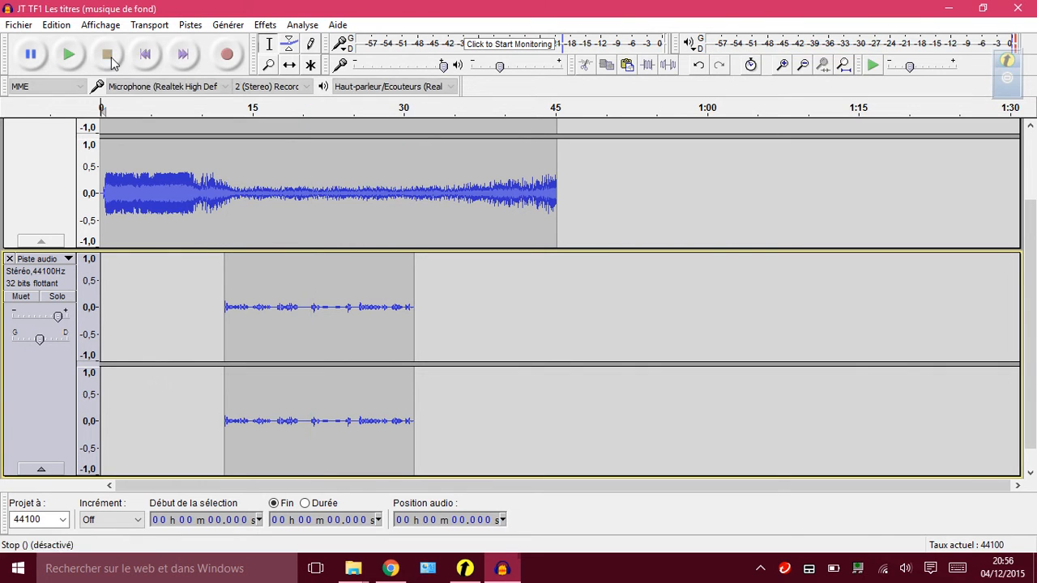
Cut the unwanted passage of the voice clip from about 21.9 s to 24.2 s and replay the mix from about 17.3 s.
click(322, 307)
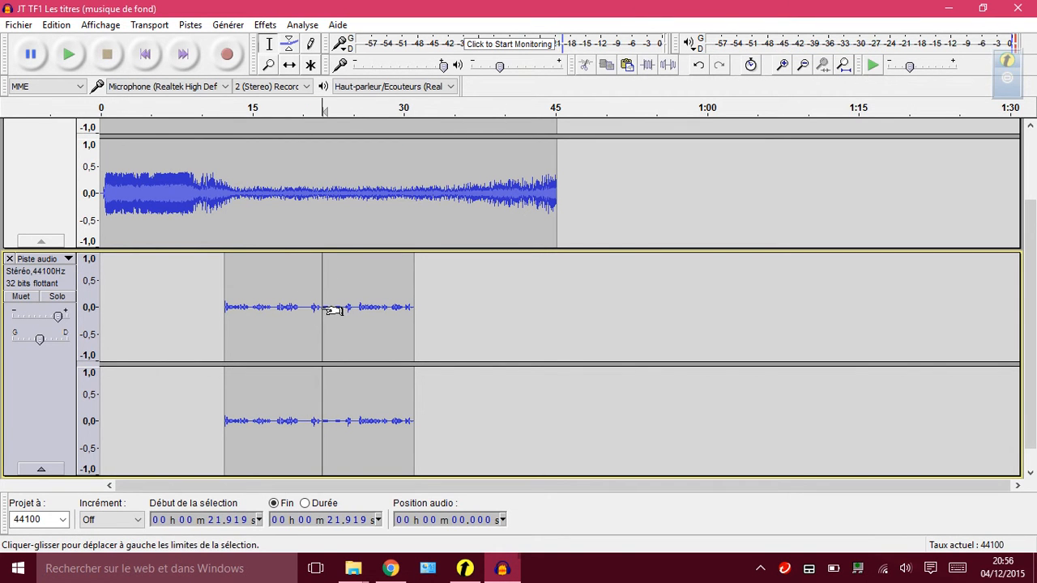
drag(330, 308, 347, 309)
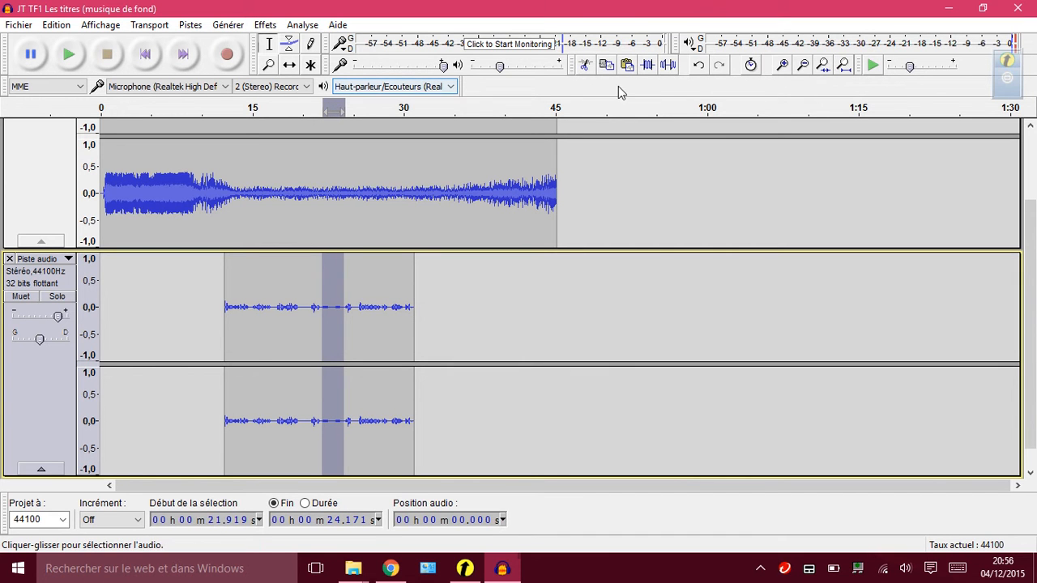
click(585, 65)
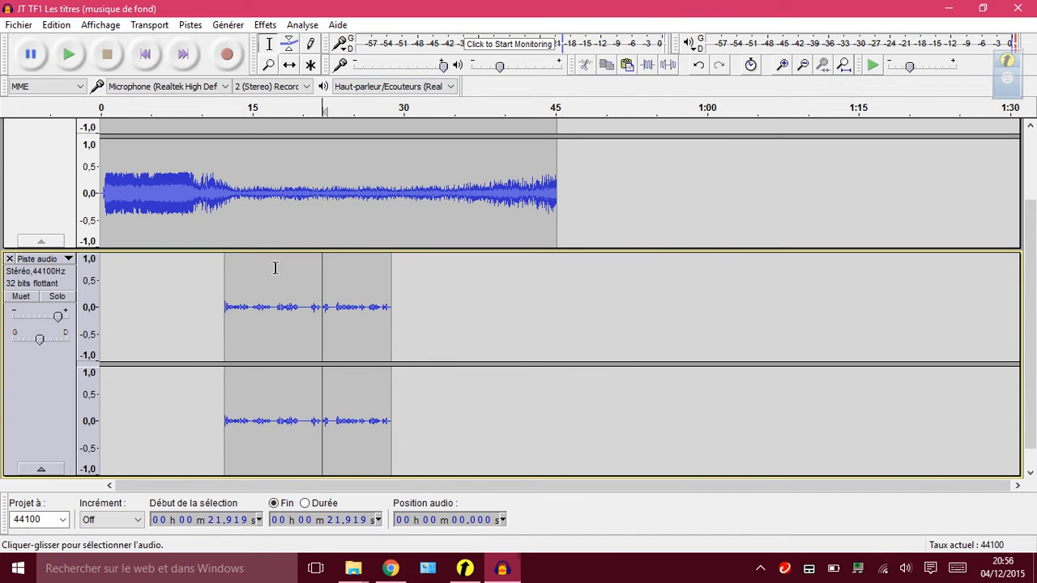
click(275, 268)
click(69, 55)
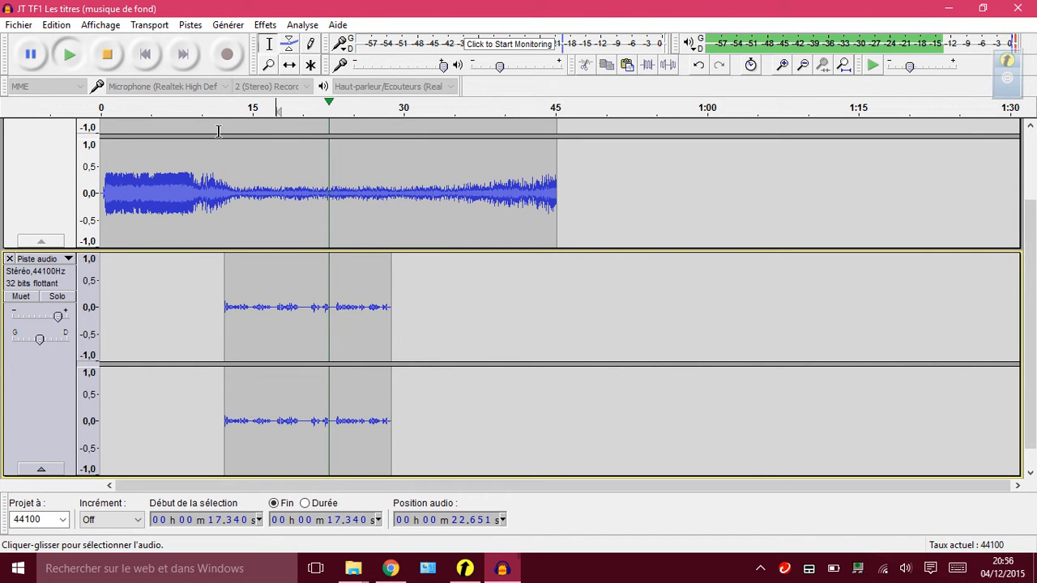
click(107, 55)
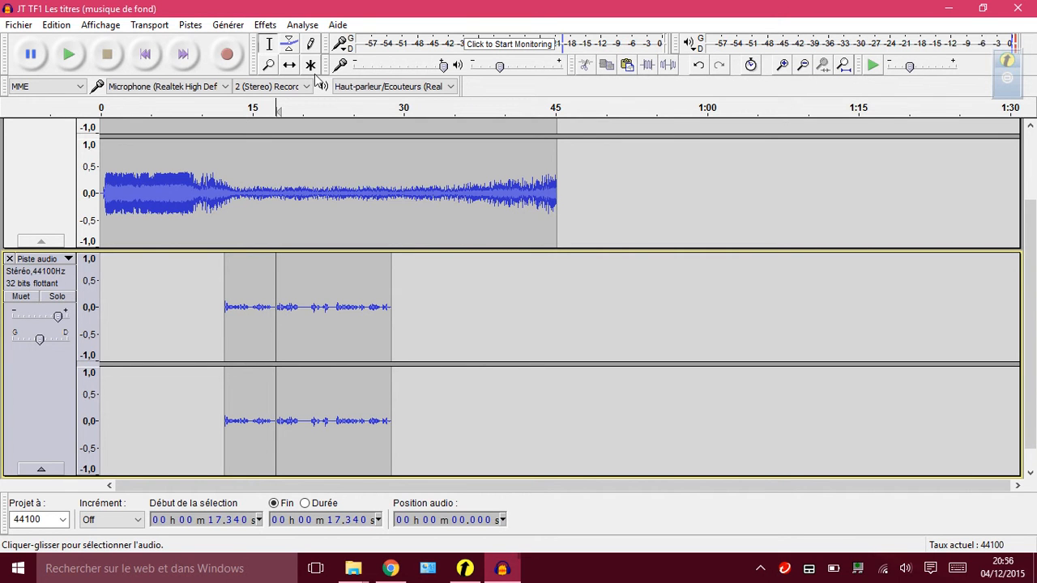
Shift the voice clip earlier so that it starts at about 11 s, and listen to the mix from the start.
click(289, 65)
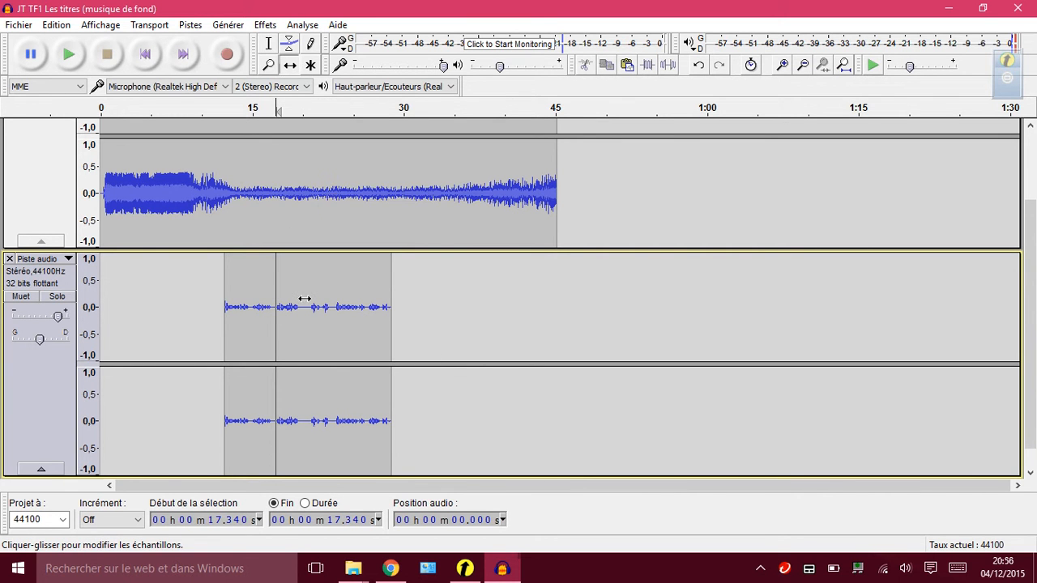
drag(300, 299, 290, 298)
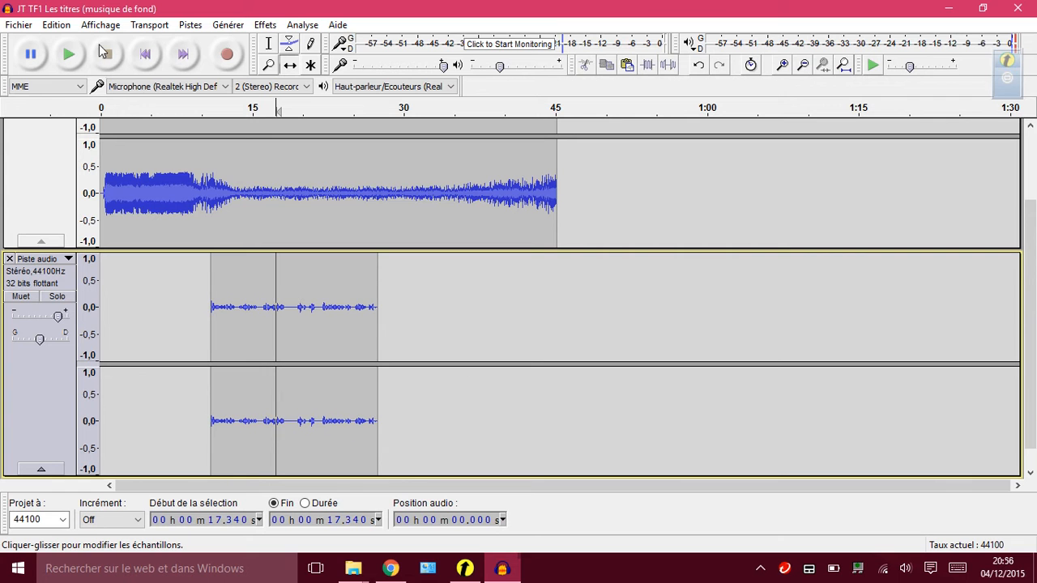
click(145, 55)
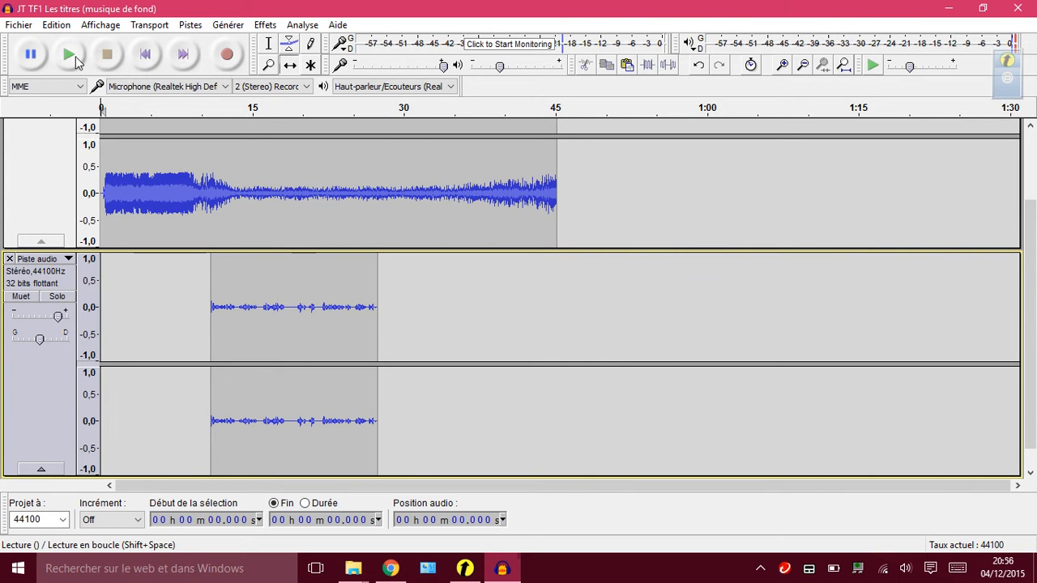
click(68, 55)
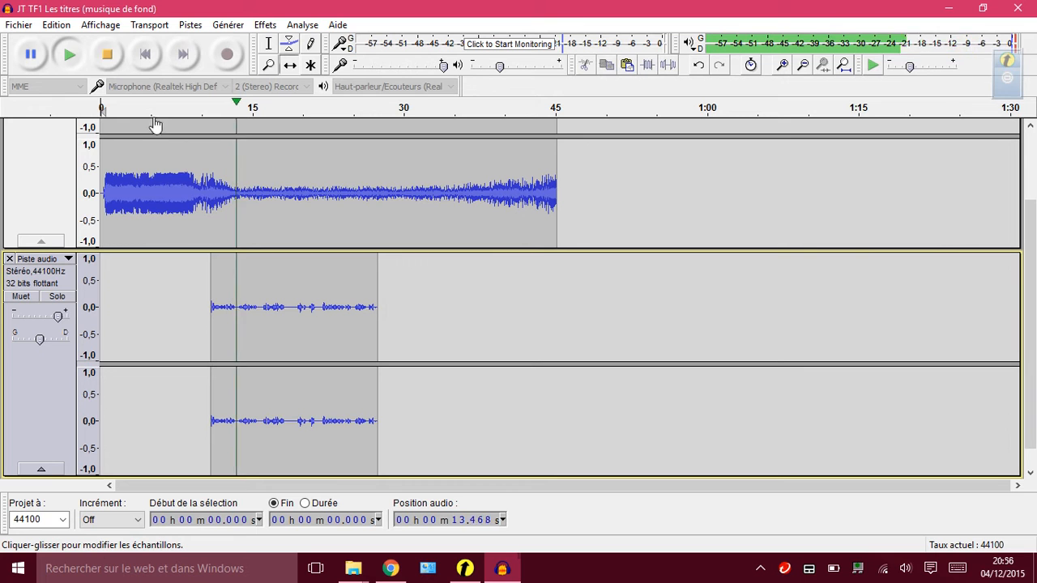
click(109, 54)
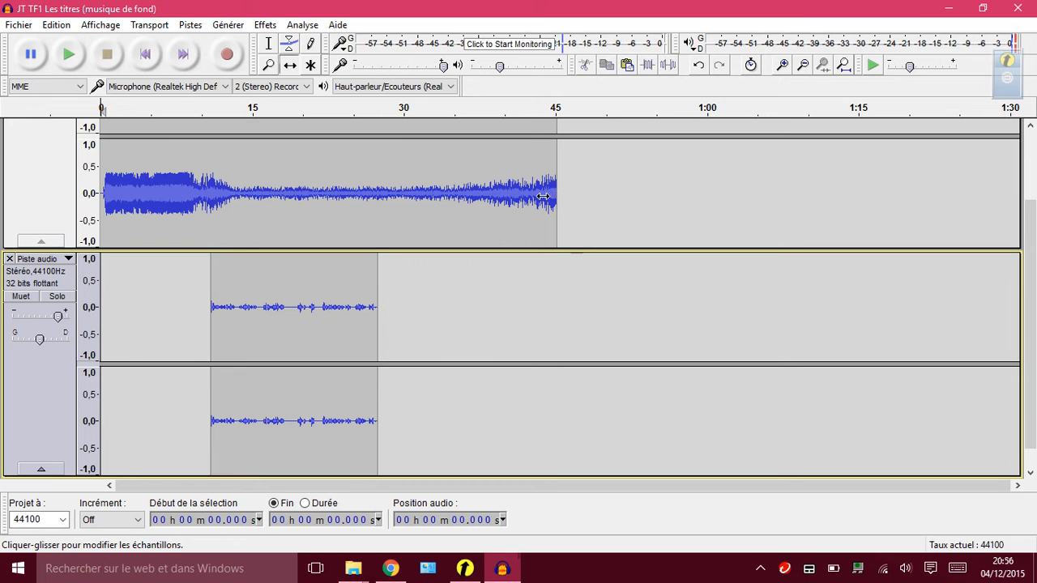
Cut the music track from about 27.4 s, where the voice ends, to about 39.2 s, and return to the start.
click(270, 45)
click(378, 216)
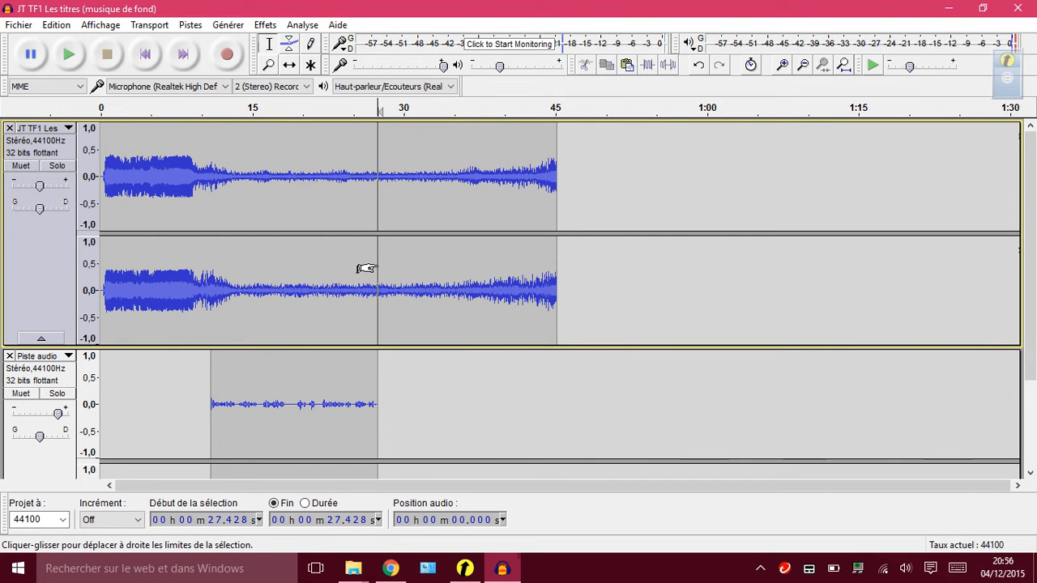
drag(377, 267, 494, 263)
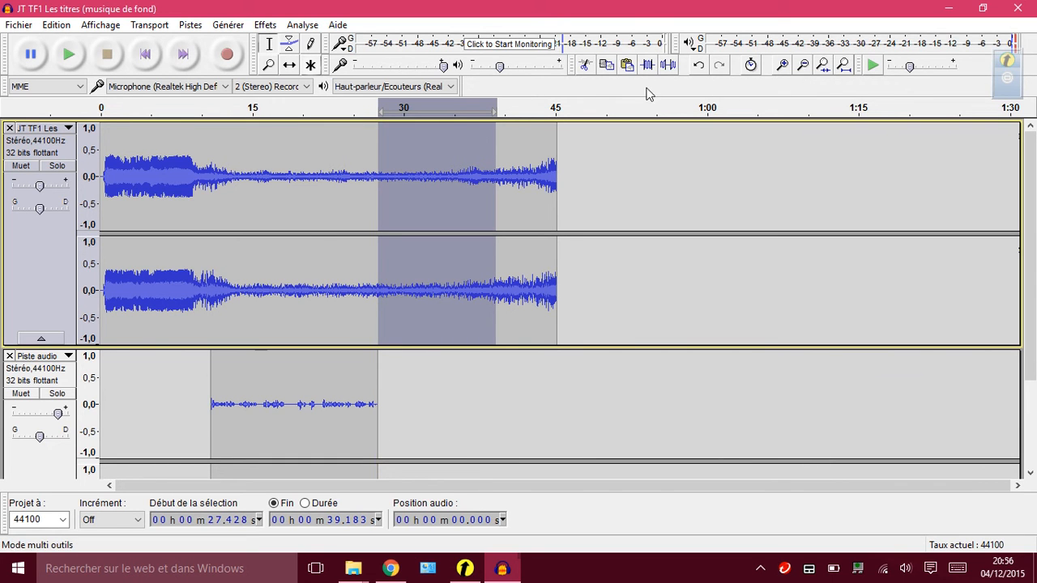
click(586, 66)
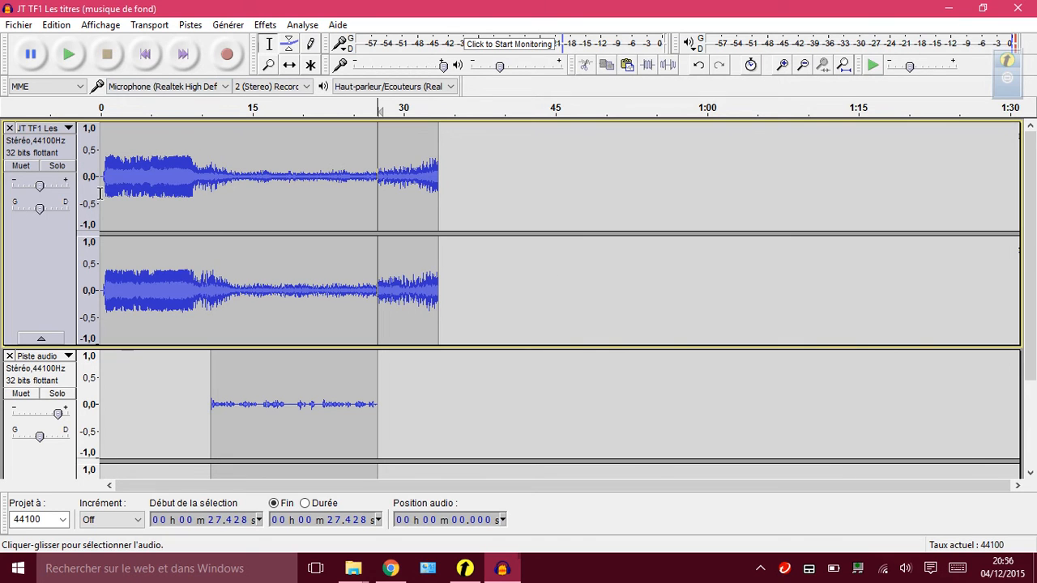
click(147, 58)
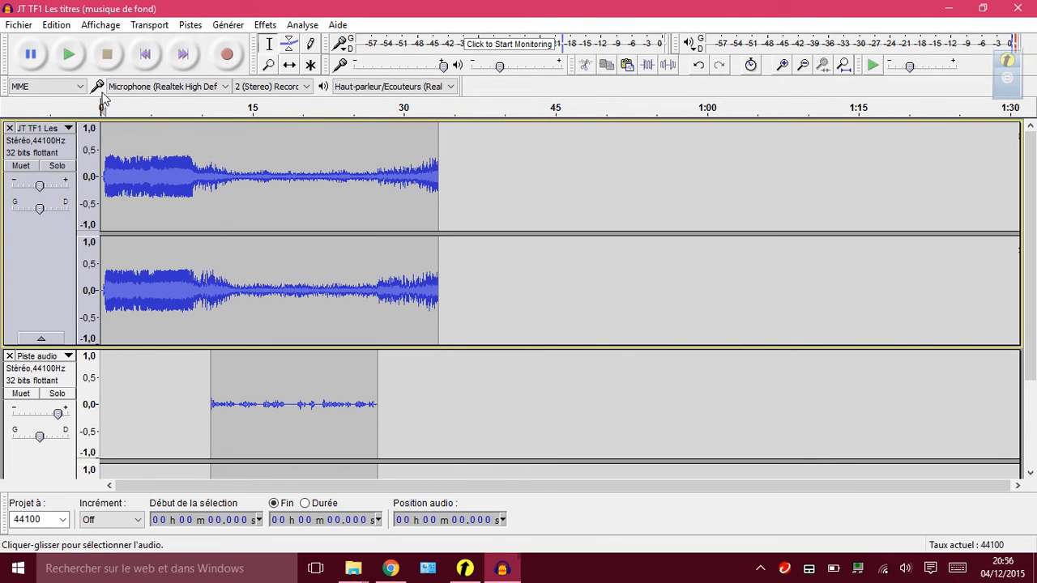
Export the audio as the MP3 file "JT TF1 Les titres (musique de fond)" in the Vidéos folder, accepting the stereo mixdown.
click(19, 26)
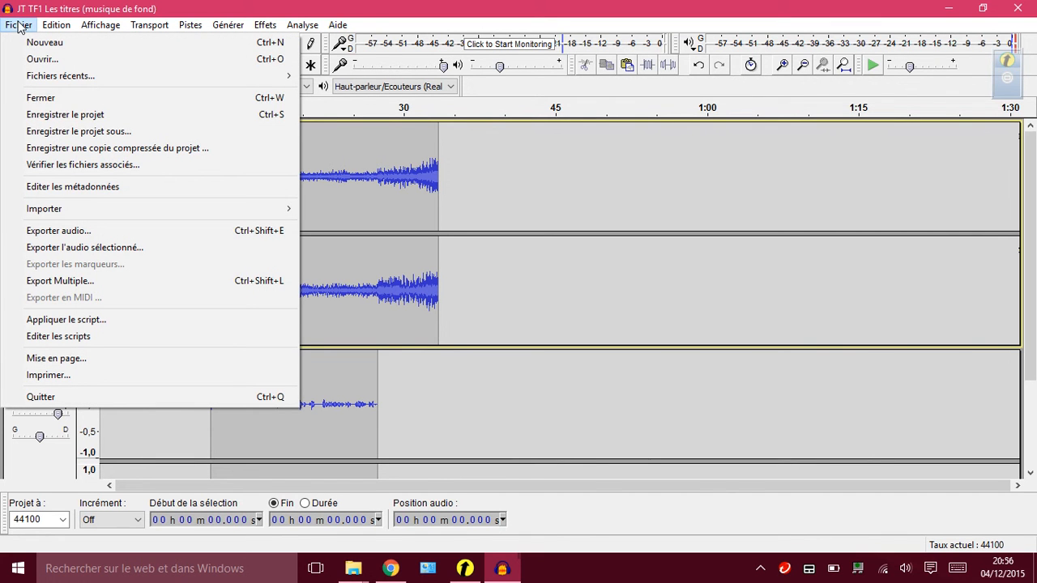
click(106, 235)
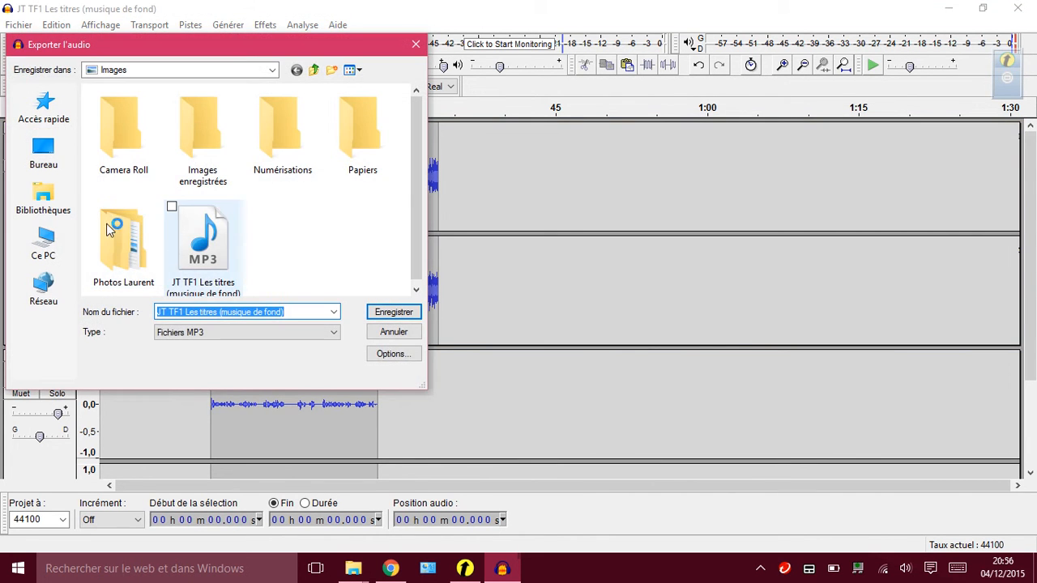
click(51, 209)
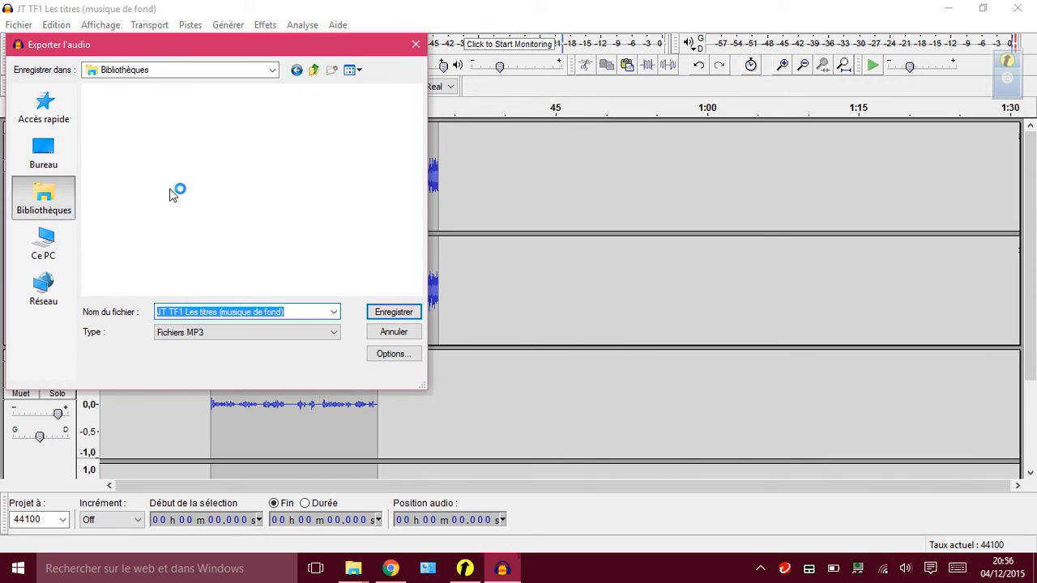
double_click(303, 142)
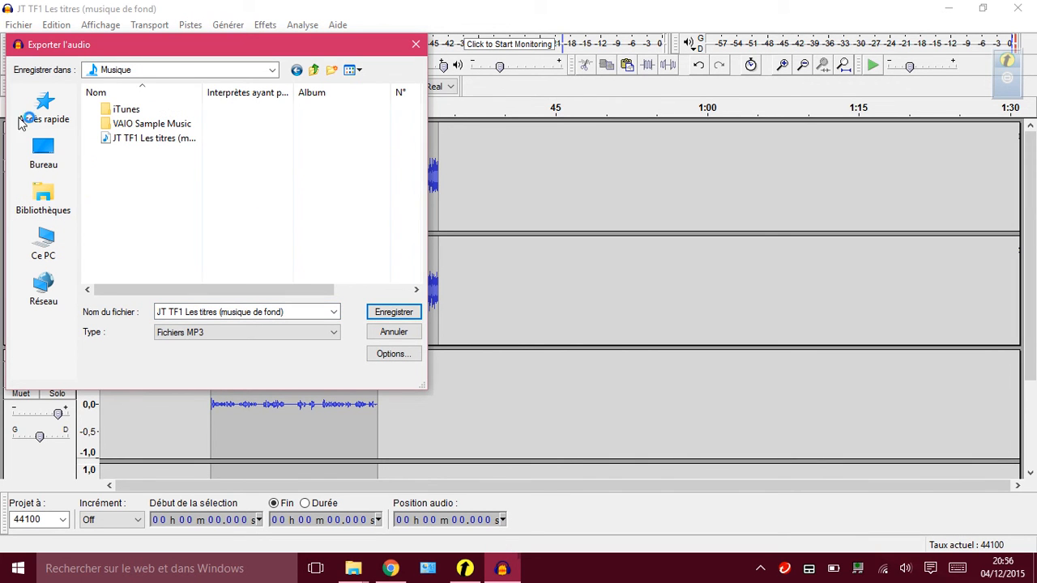
click(51, 195)
double_click(296, 191)
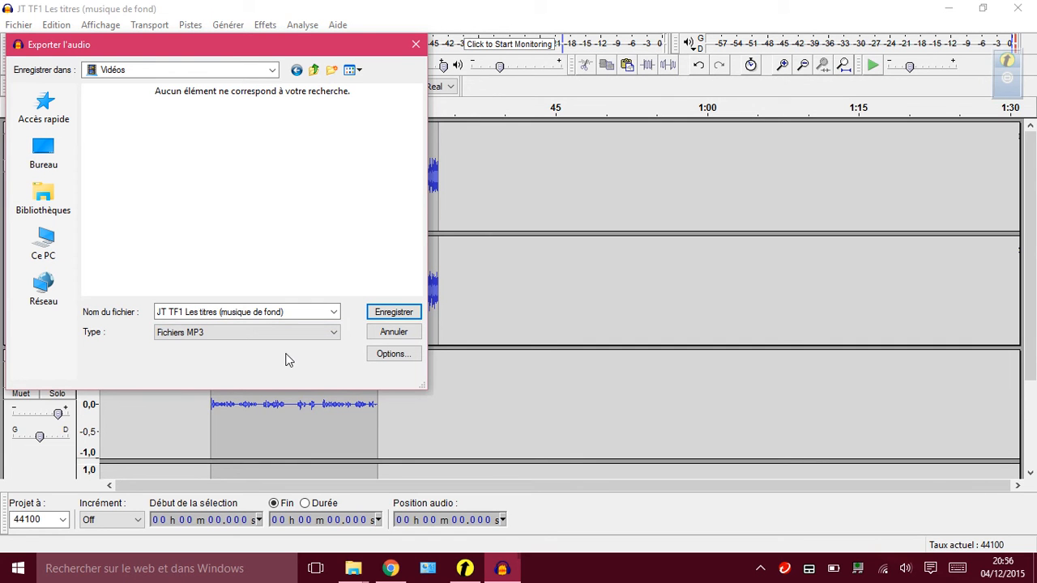
click(388, 312)
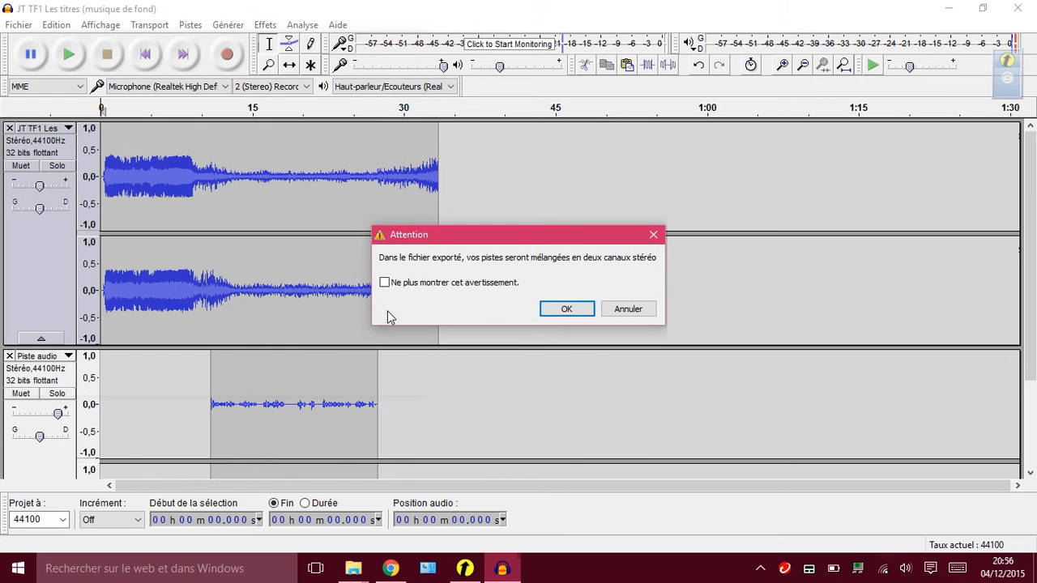
click(564, 311)
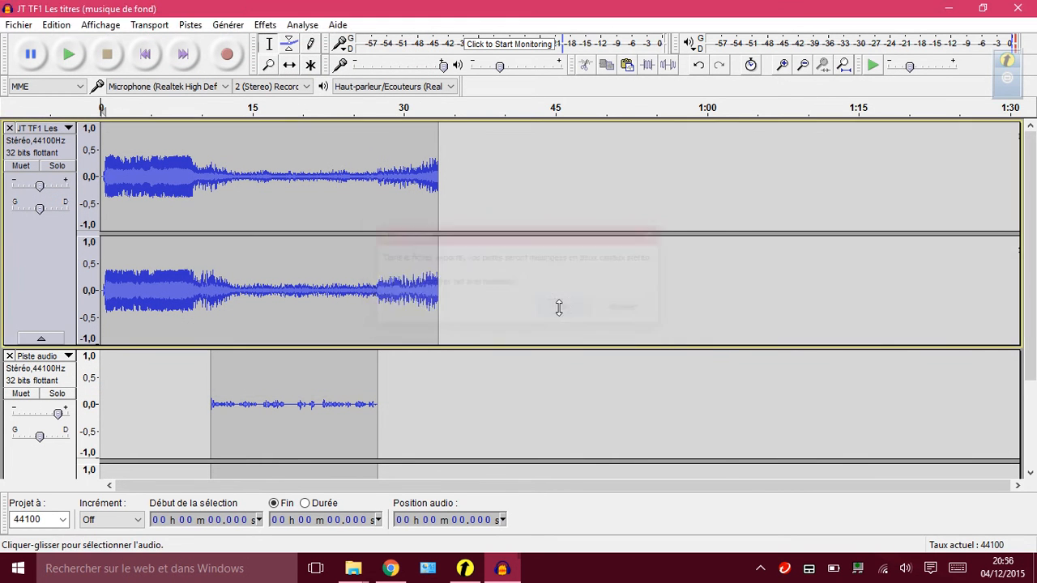
click(615, 444)
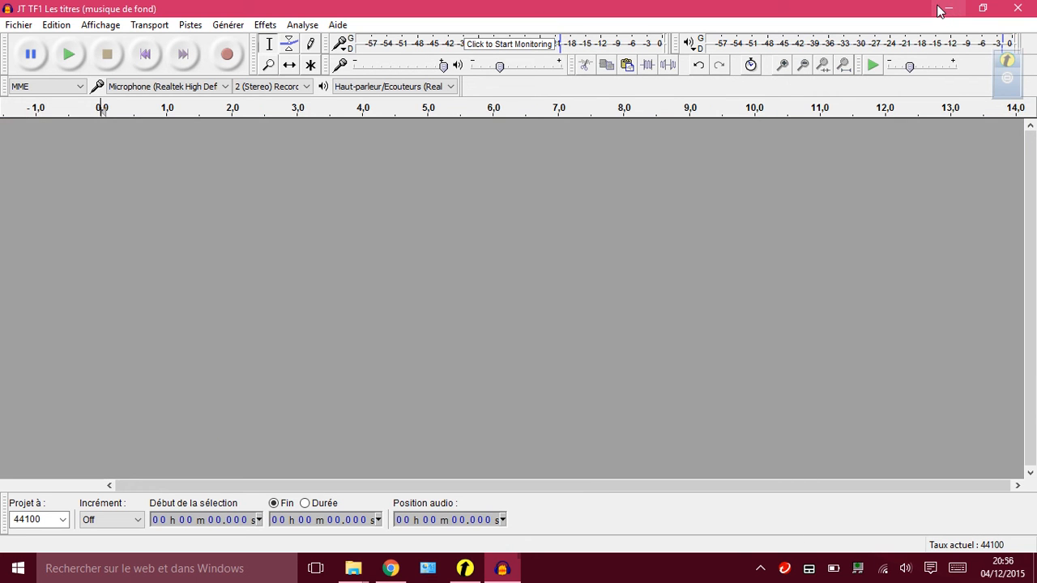
Minimize Audacity, play the exported MP3 from the Vidéos folder in File Explorer, and close the player and the folder.
click(949, 9)
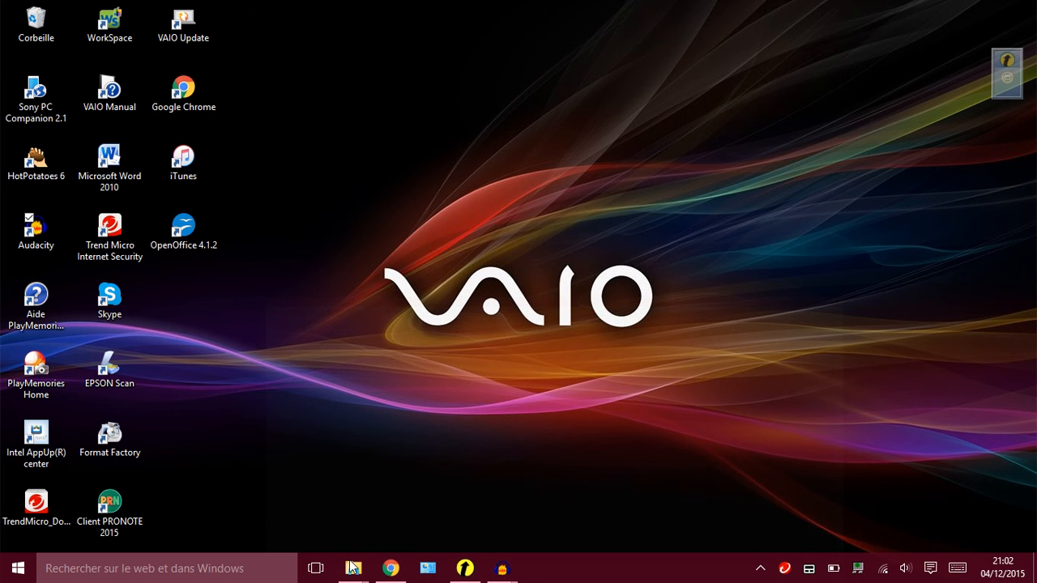
mouse_move(353, 568)
click(265, 502)
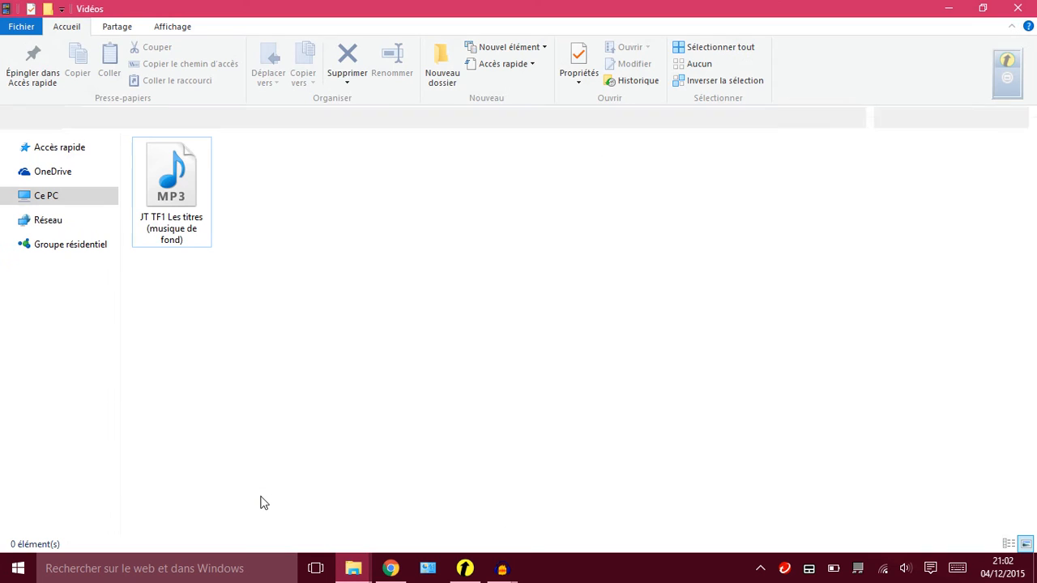
click(181, 210)
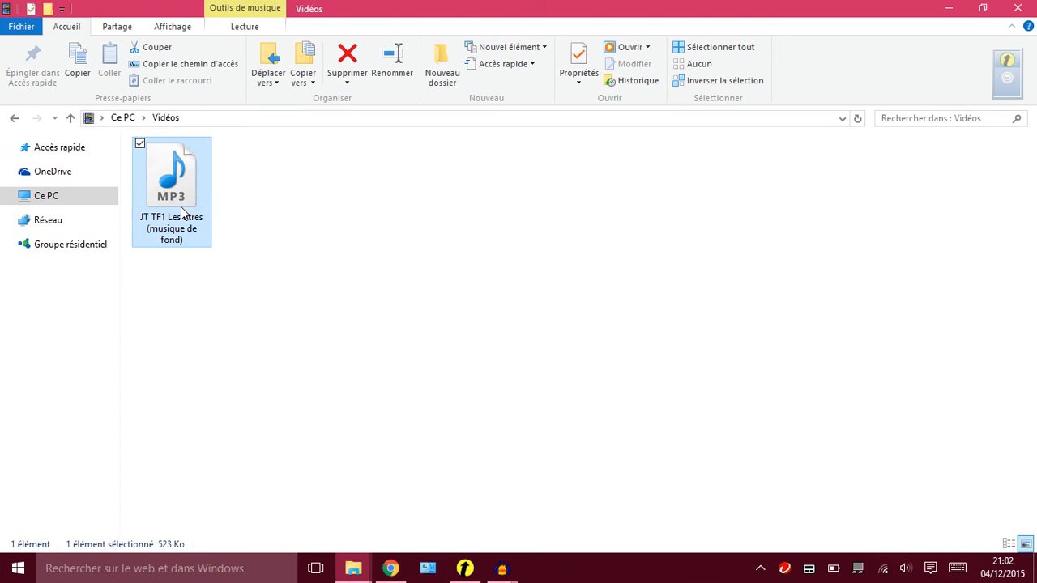
double_click(181, 212)
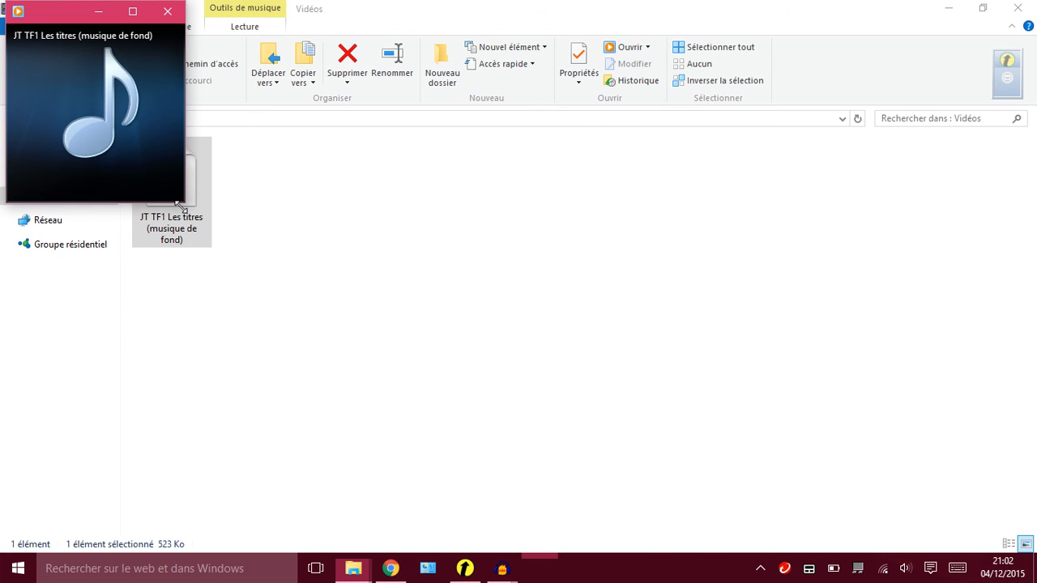
click(167, 12)
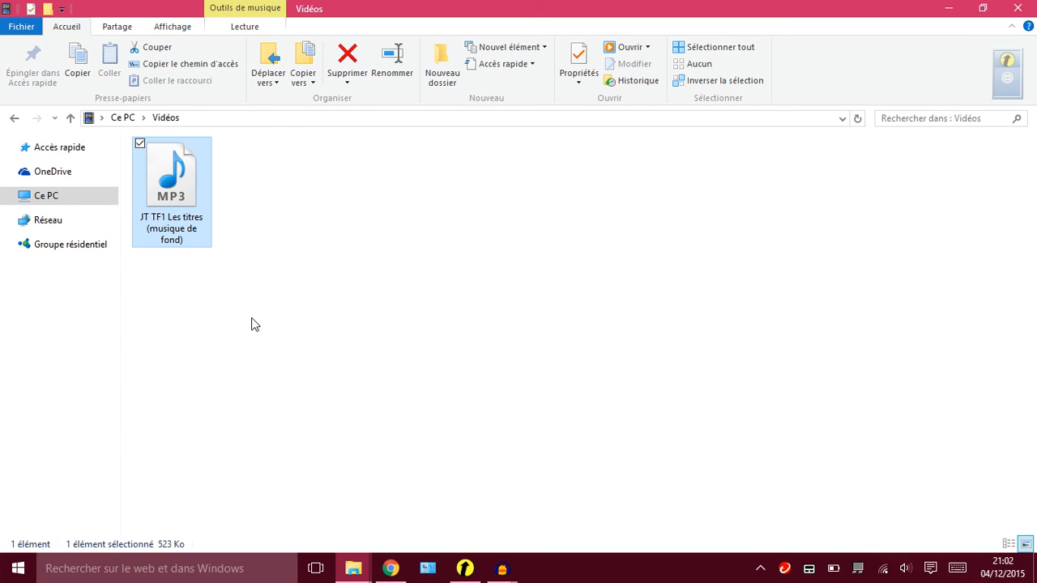
click(352, 337)
click(168, 245)
click(1018, 8)
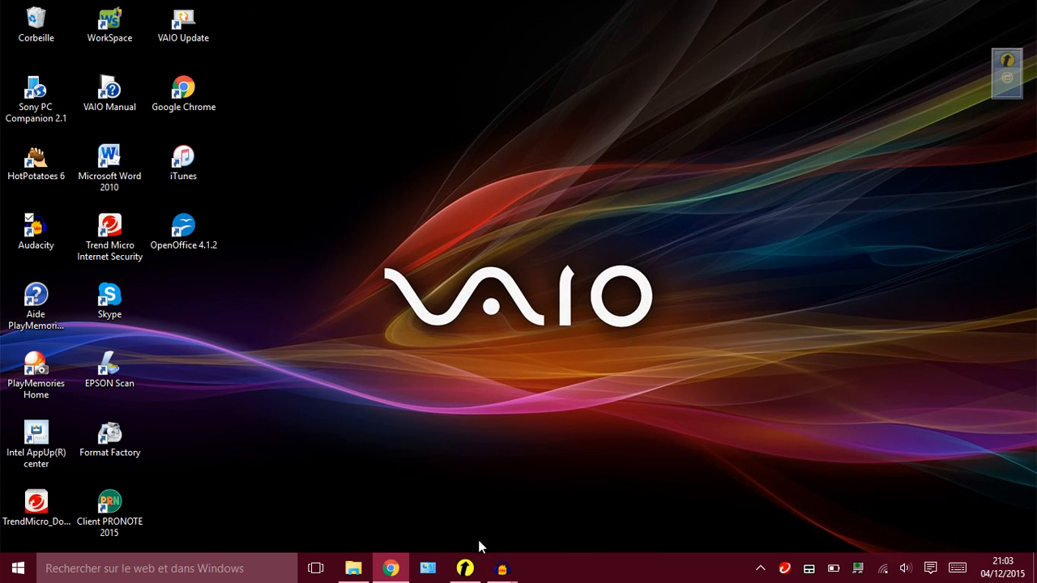
click(467, 569)
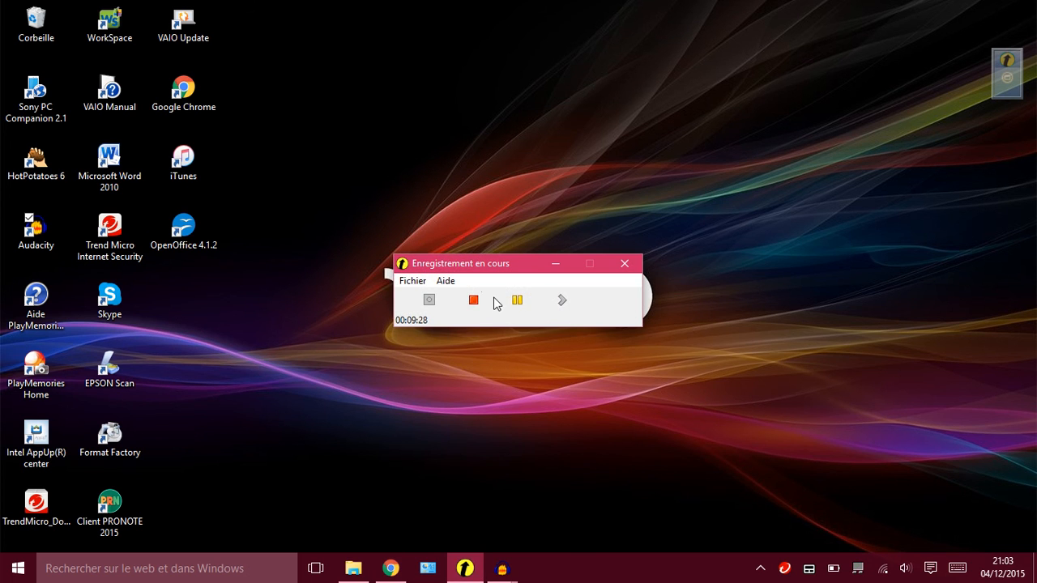